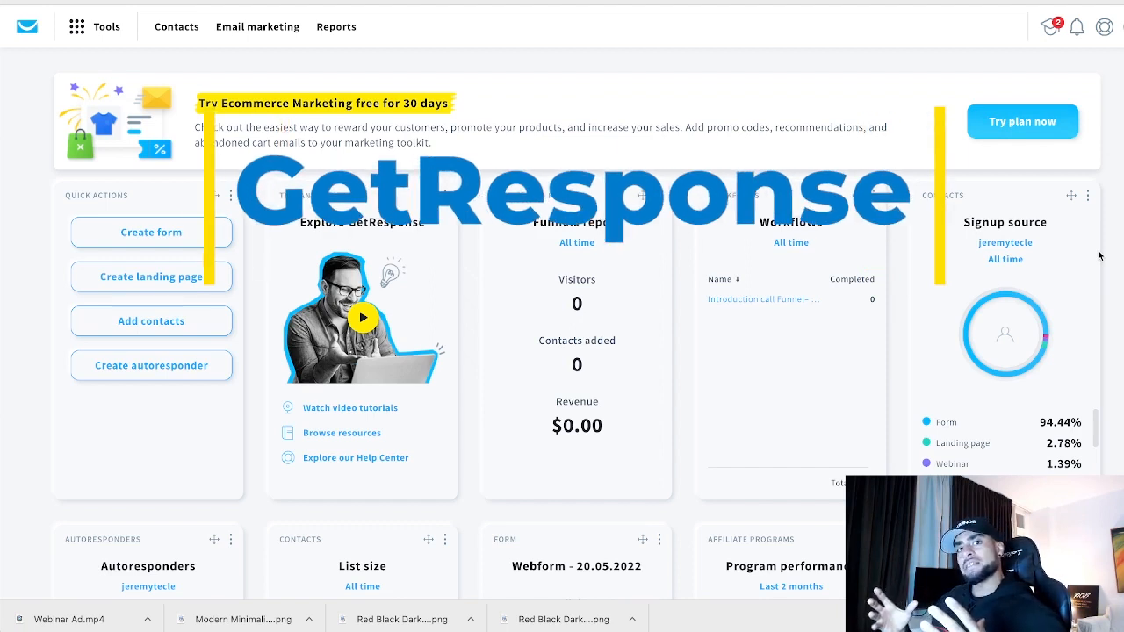
# Look over the available tools and the dashboard widgets for signup sources, autoresponders, contact lists, forms and affiliate programs
pyautogui.click(101, 28)
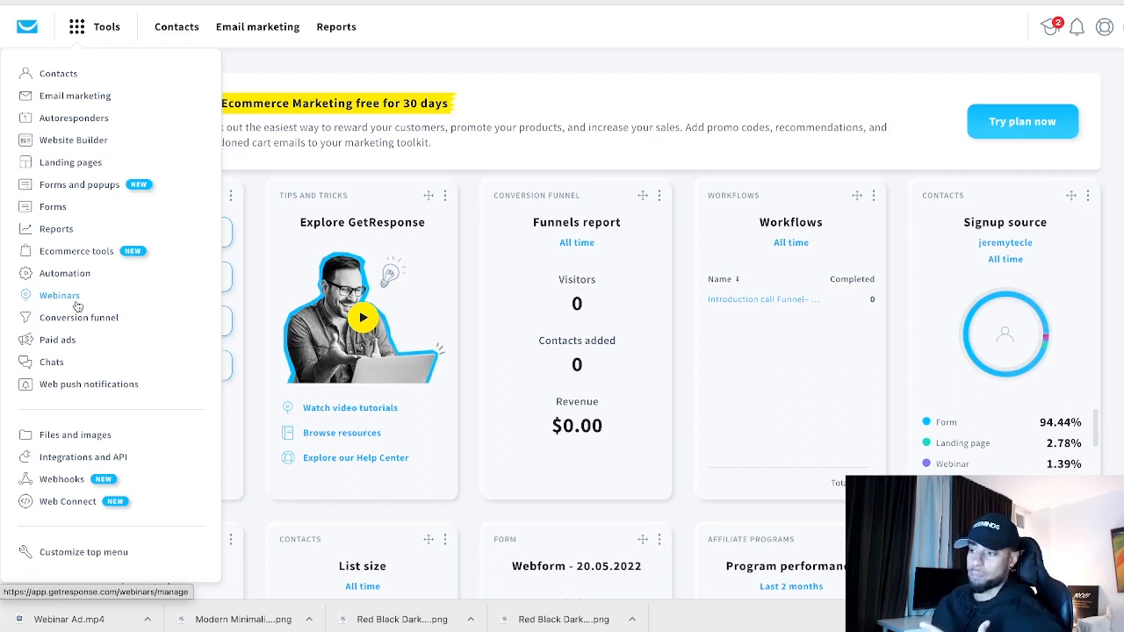
pyautogui.click(457, 75)
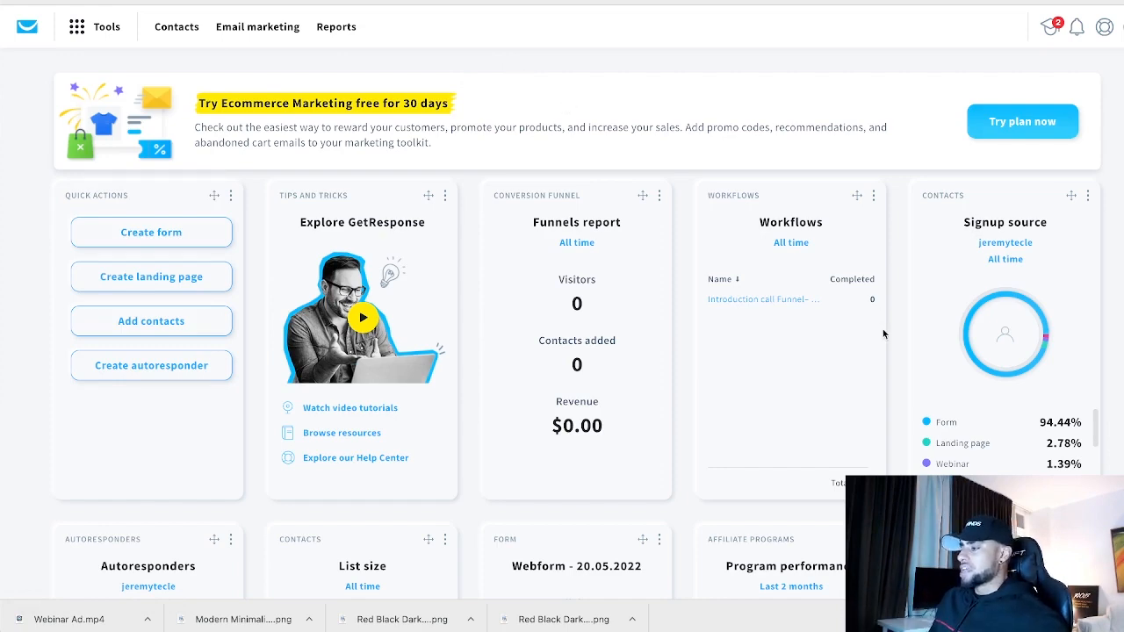
pyautogui.scroll(-4, 883, 331)
pyautogui.scroll(2, 883, 331)
pyautogui.scroll(2, 497, 457)
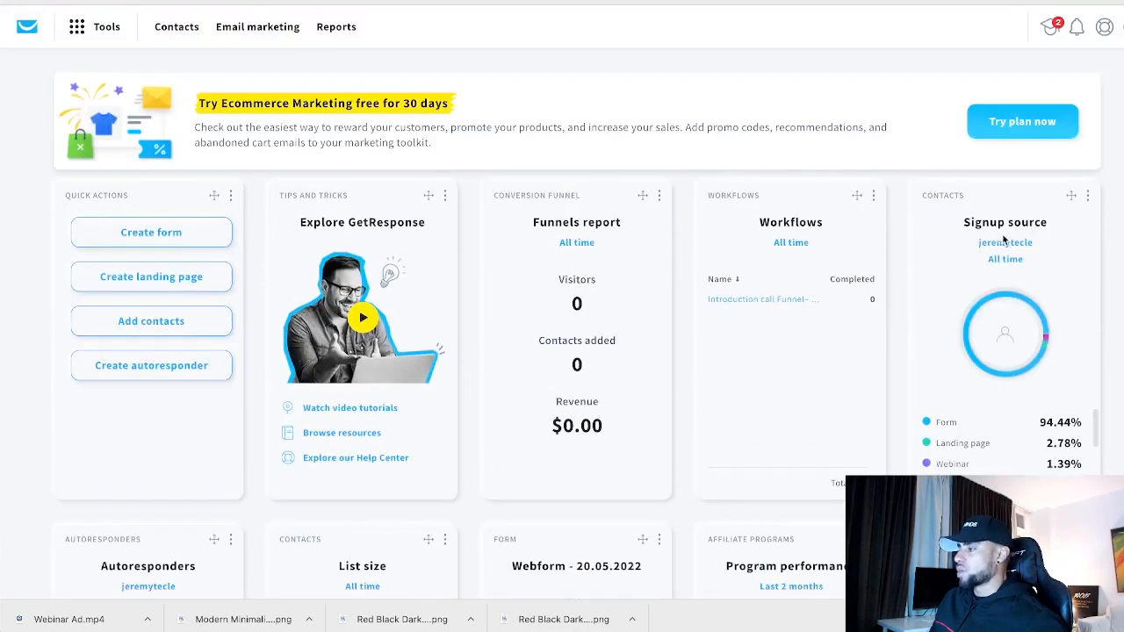
pyautogui.scroll(-1, 497, 457)
pyautogui.scroll(-3, 496, 456)
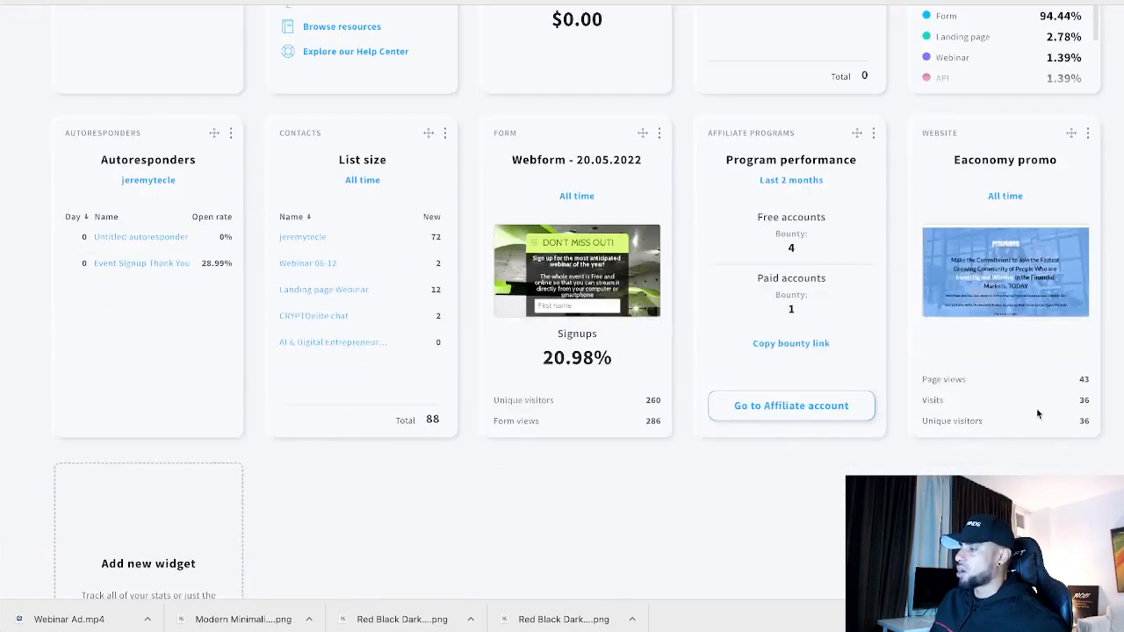
pyautogui.scroll(5, 536, 390)
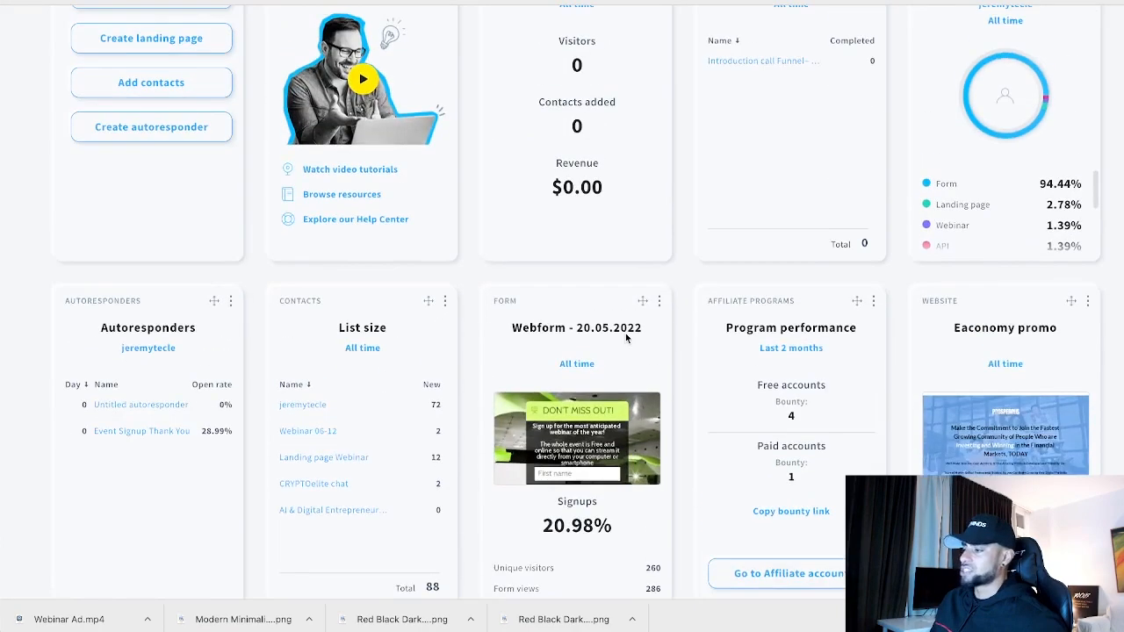
# Go to the landing pages overview and start creating a new landing page
pyautogui.click(85, 35)
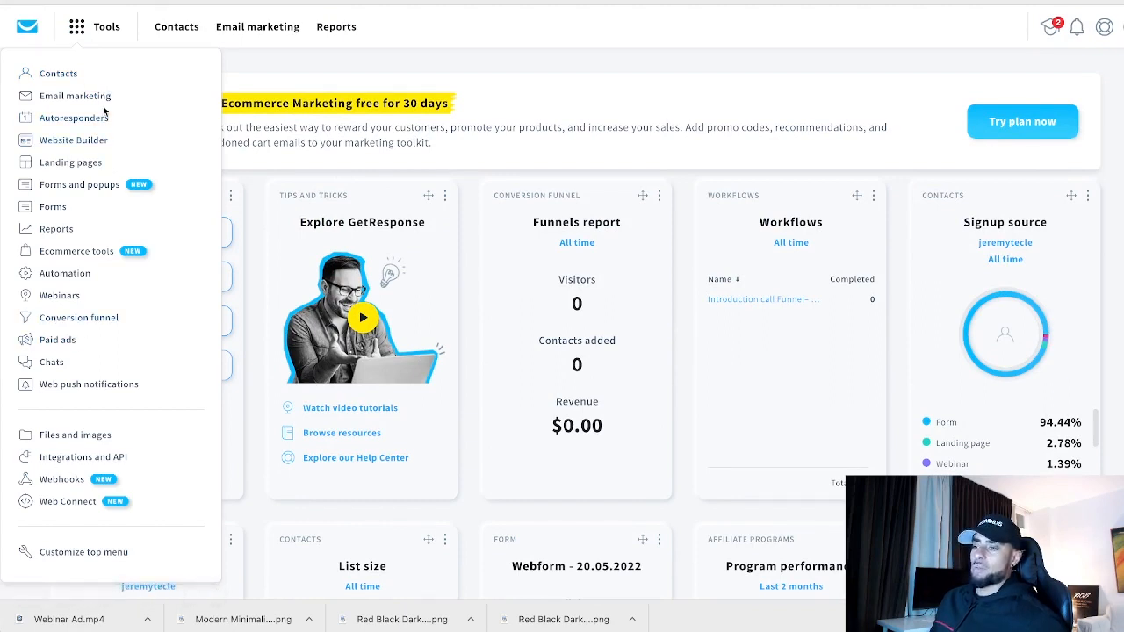
pyautogui.click(81, 170)
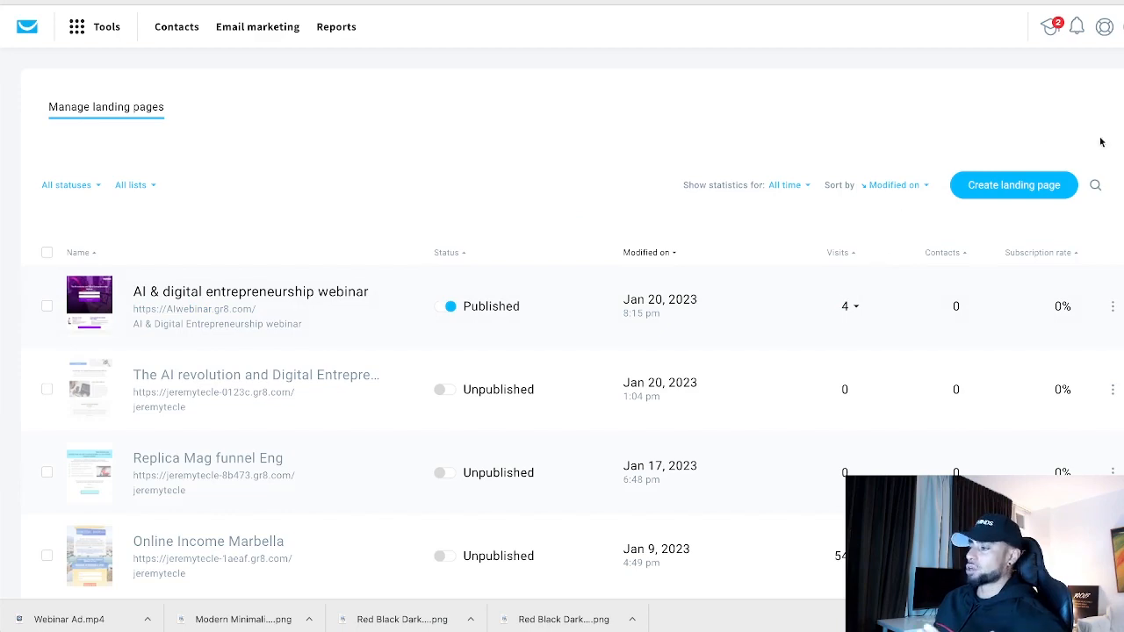
pyautogui.scroll(-1, 945, 148)
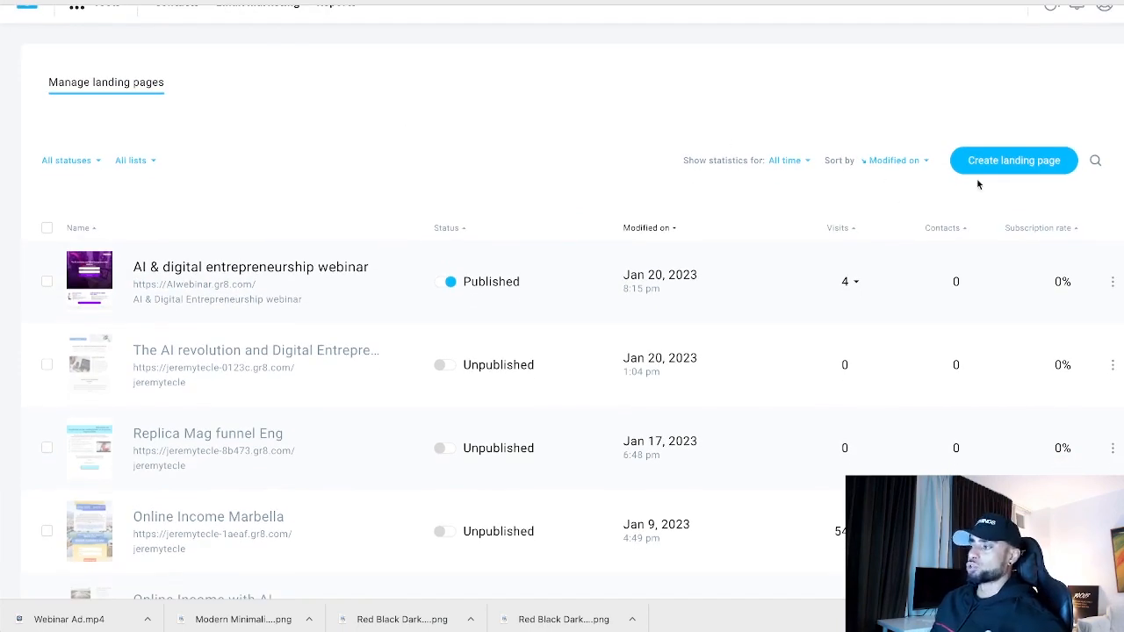
pyautogui.click(1023, 165)
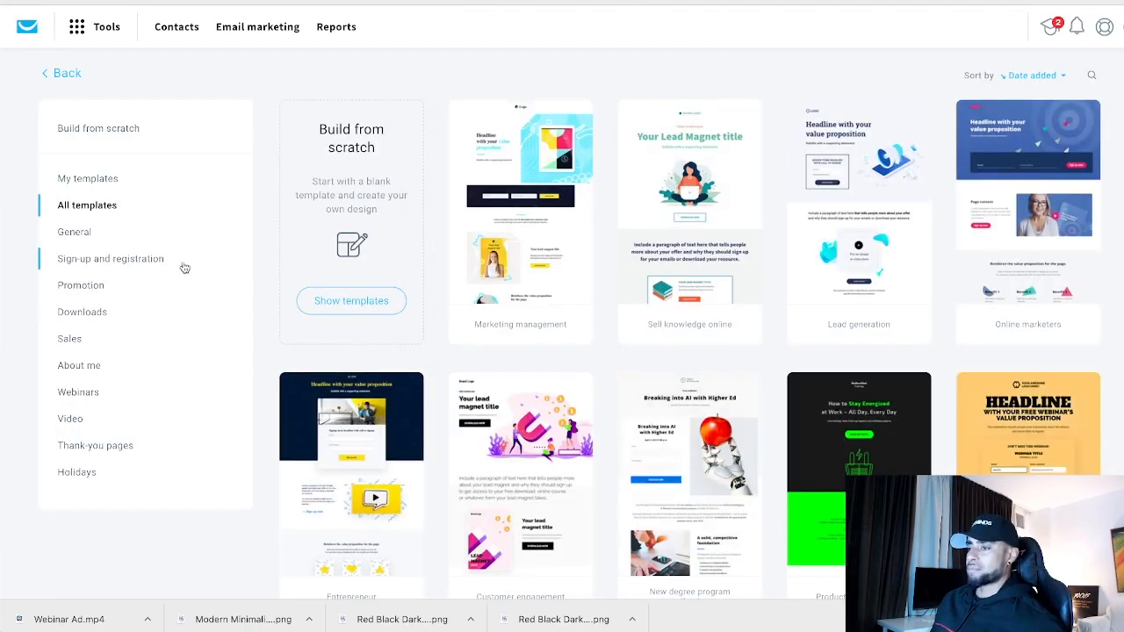
# Narrow the landing page templates to the Sign-up and registration category and browse them
pyautogui.click(92, 184)
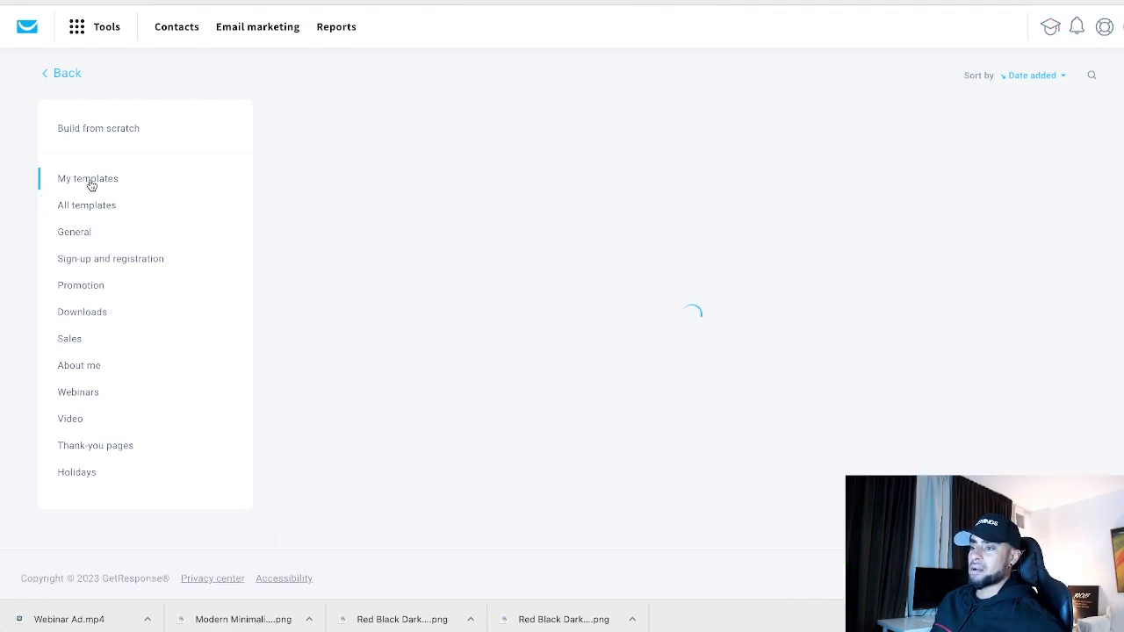
pyautogui.click(98, 211)
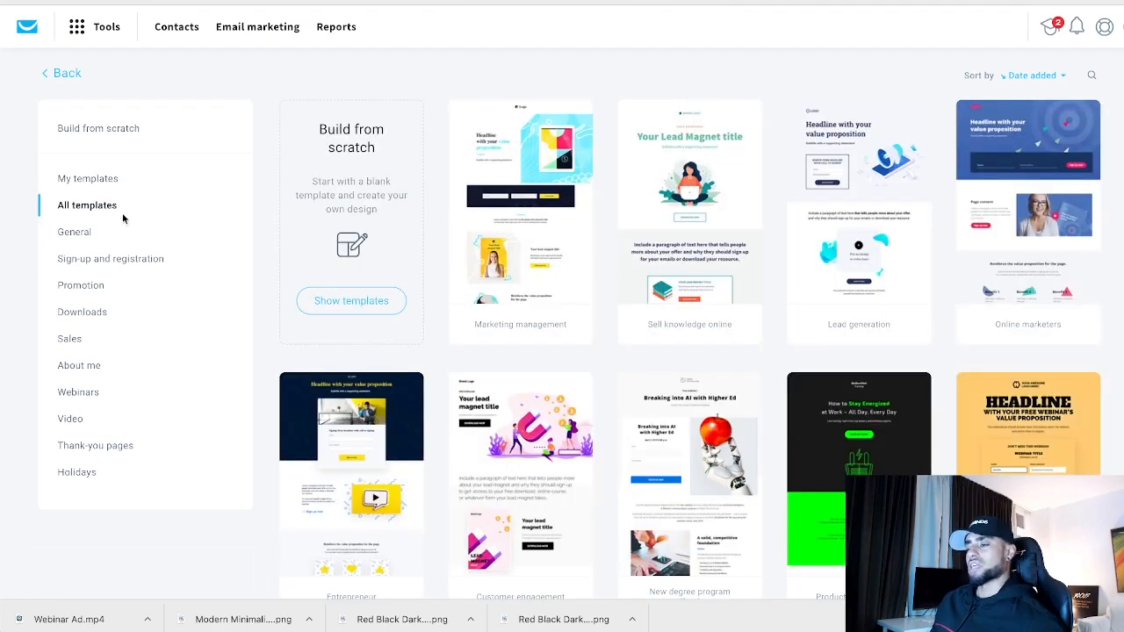
pyautogui.click(105, 261)
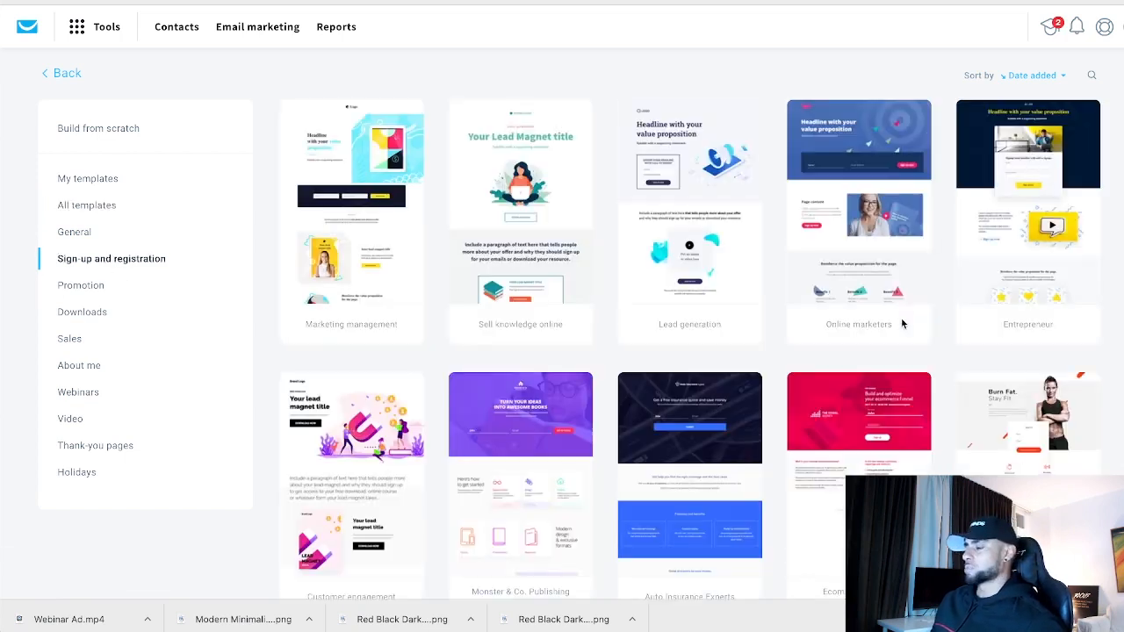
pyautogui.moveTo(914, 282)
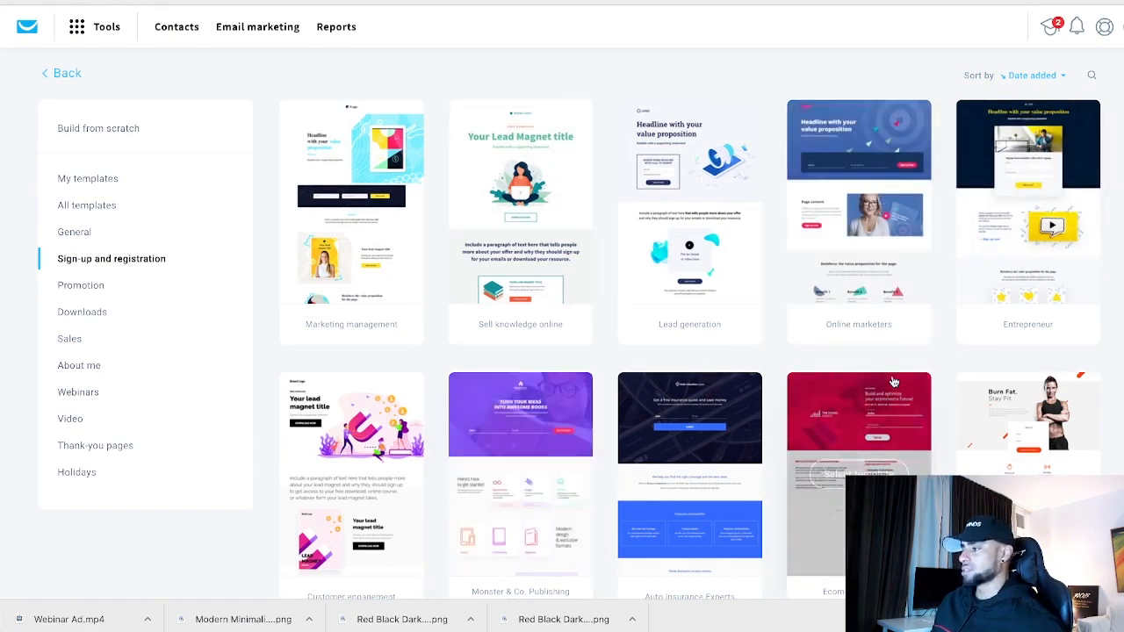
pyautogui.scroll(-2, 831, 399)
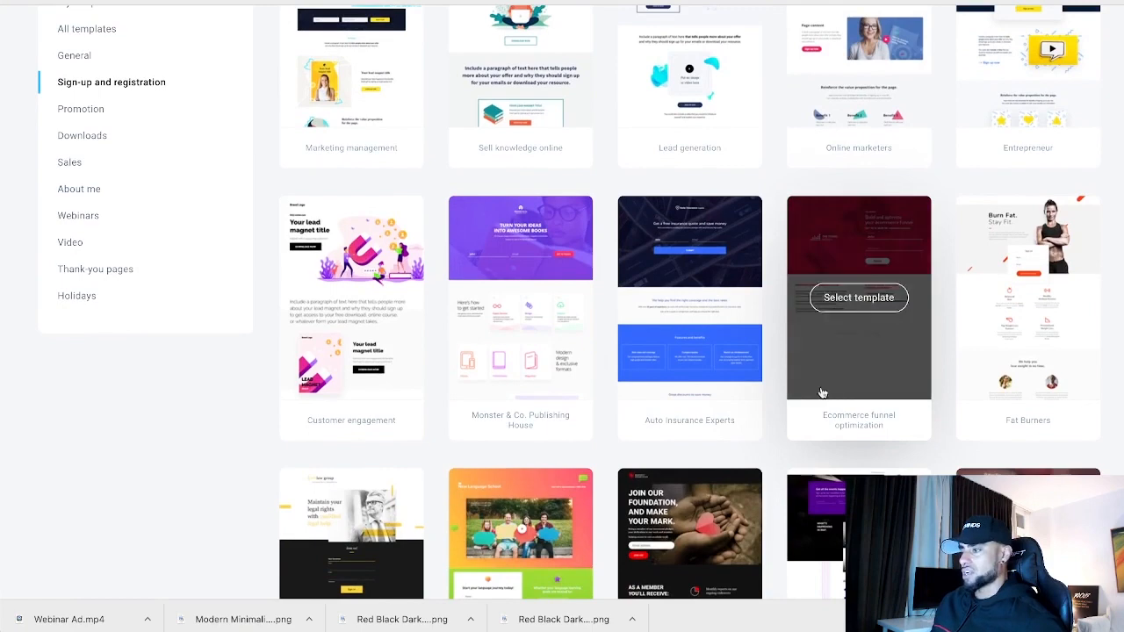
pyautogui.scroll(2, 671, 318)
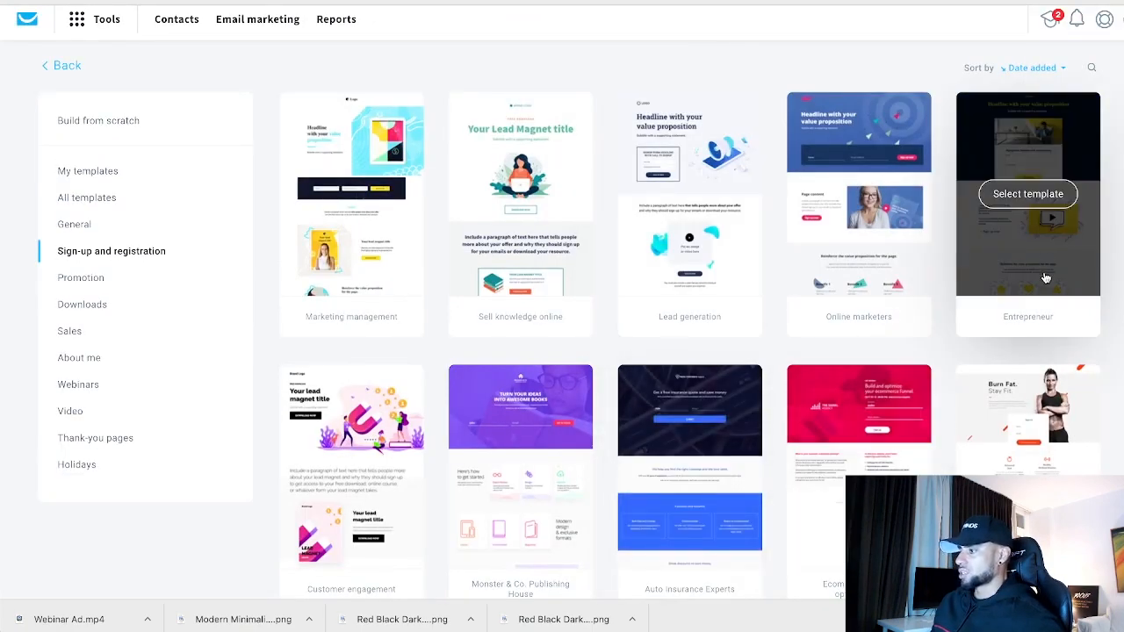
# Preview the Entrepreneur and Monster & Co. Publishing House templates and close each preview
pyautogui.click(1029, 197)
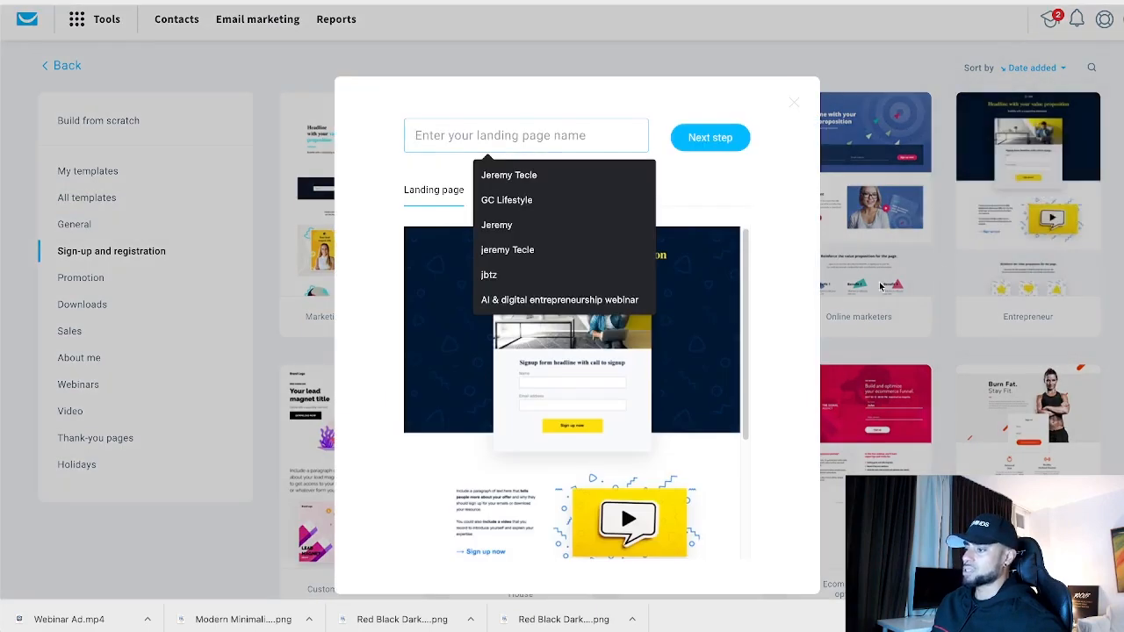
pyautogui.click(795, 103)
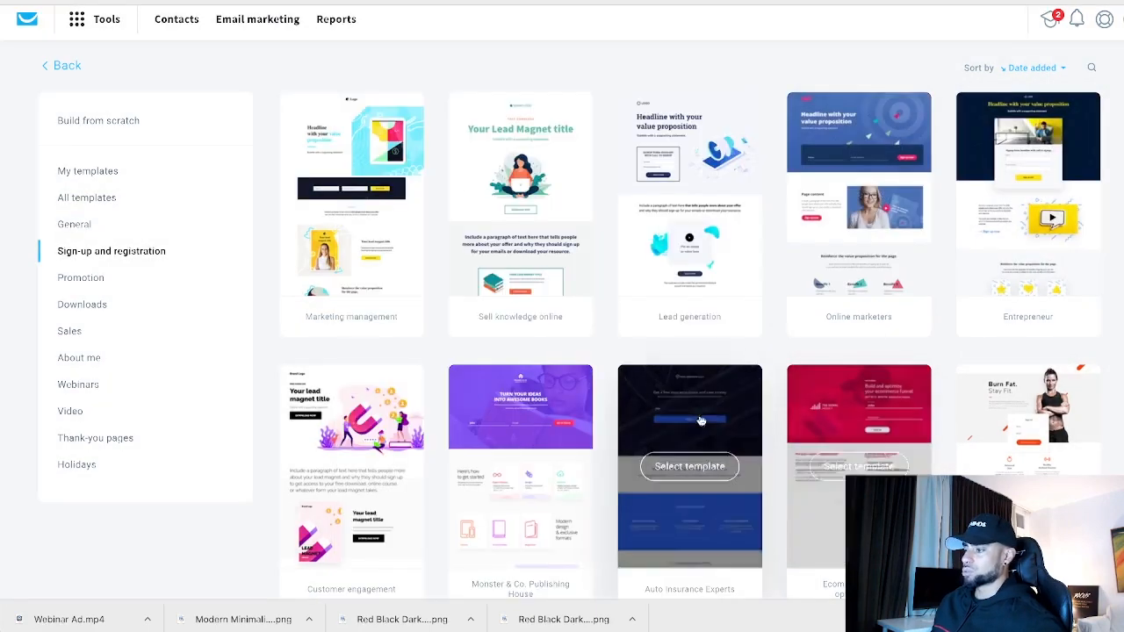
pyautogui.click(523, 467)
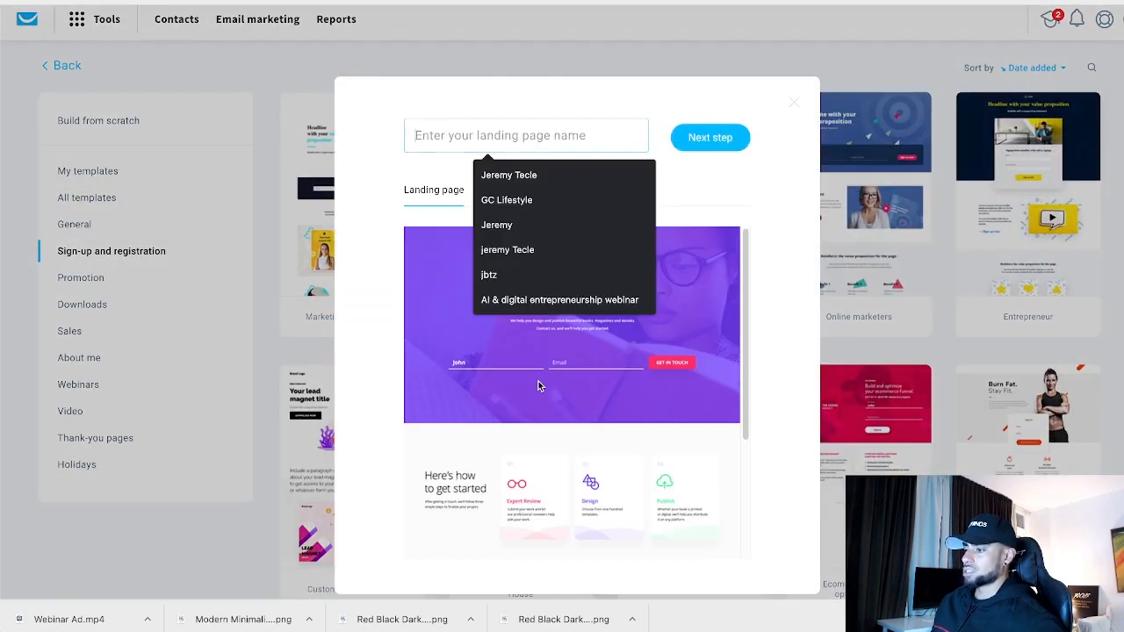
pyautogui.click(757, 200)
pyautogui.scroll(-3, 658, 240)
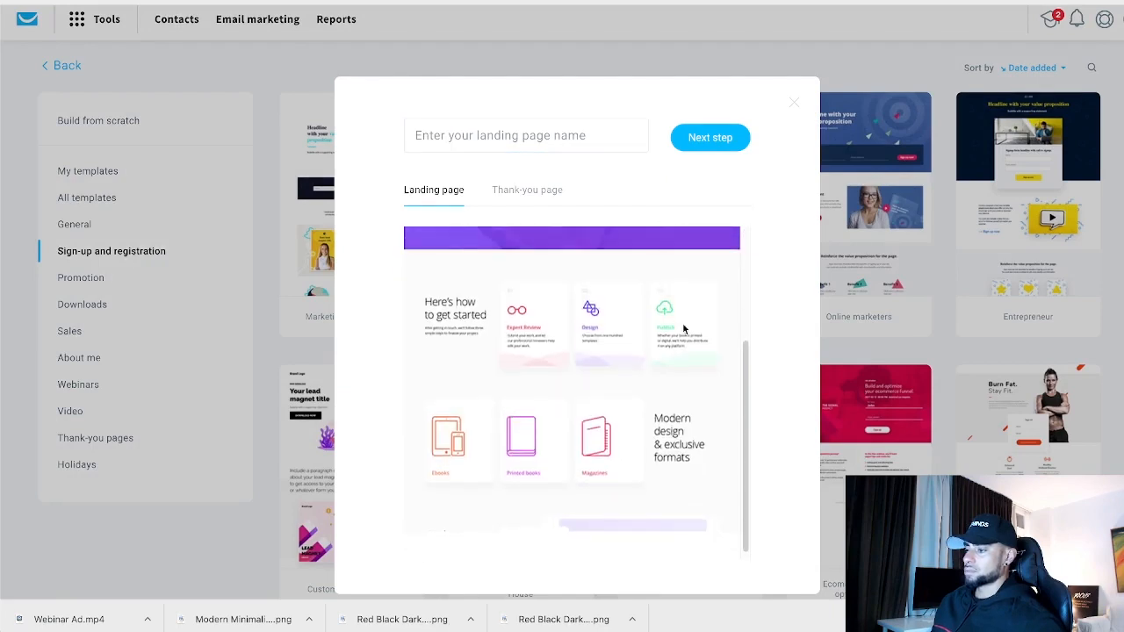
pyautogui.scroll(3, 670, 301)
pyautogui.click(1028, 208)
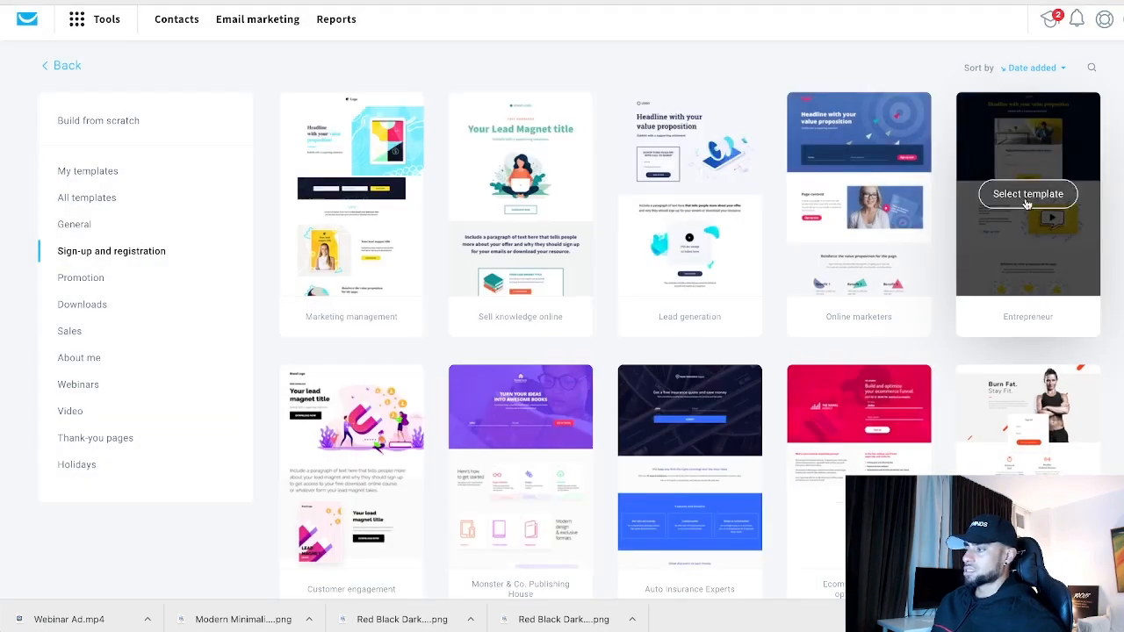
# Choose the Entrepreneur template, name the landing page "The test page" and continue to the page editor
pyautogui.click(1035, 192)
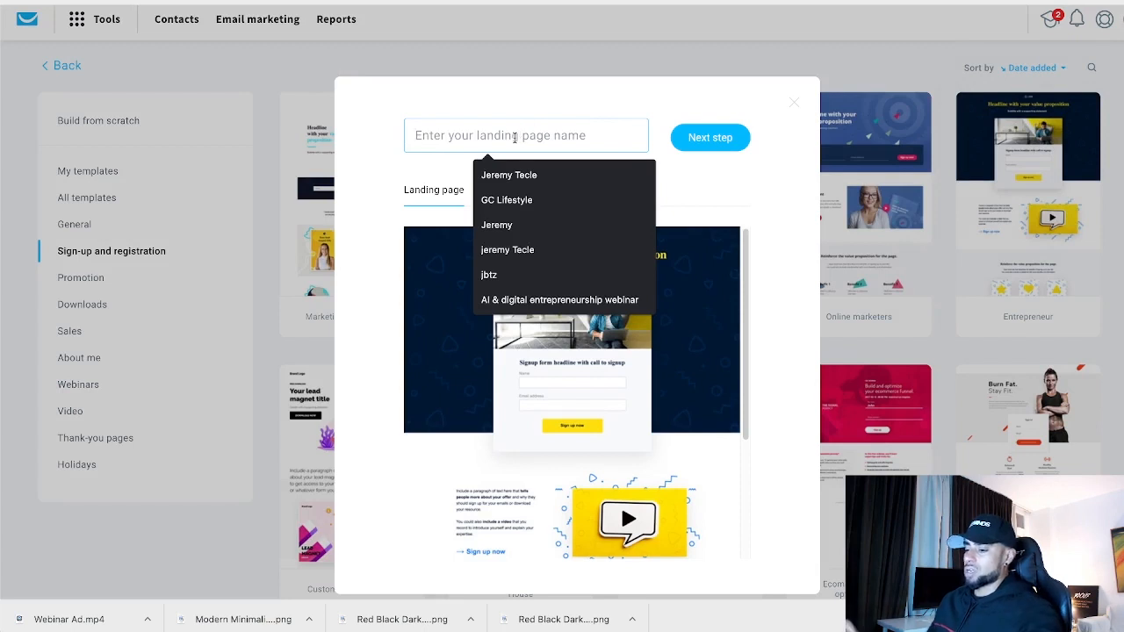
pyautogui.write('The')
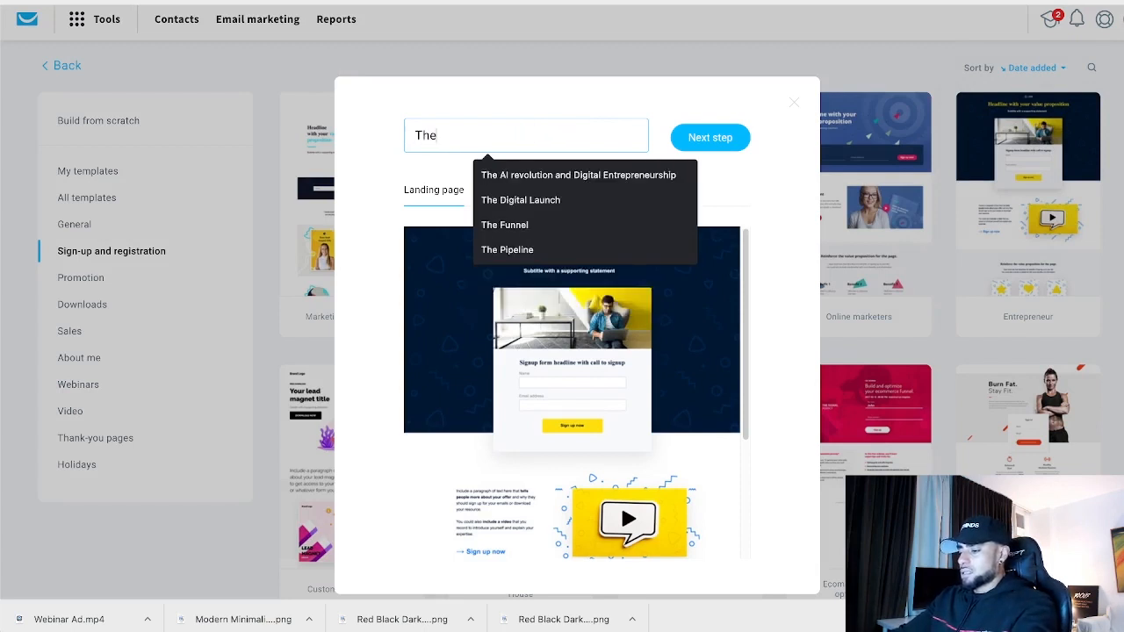
pyautogui.write(' test page')
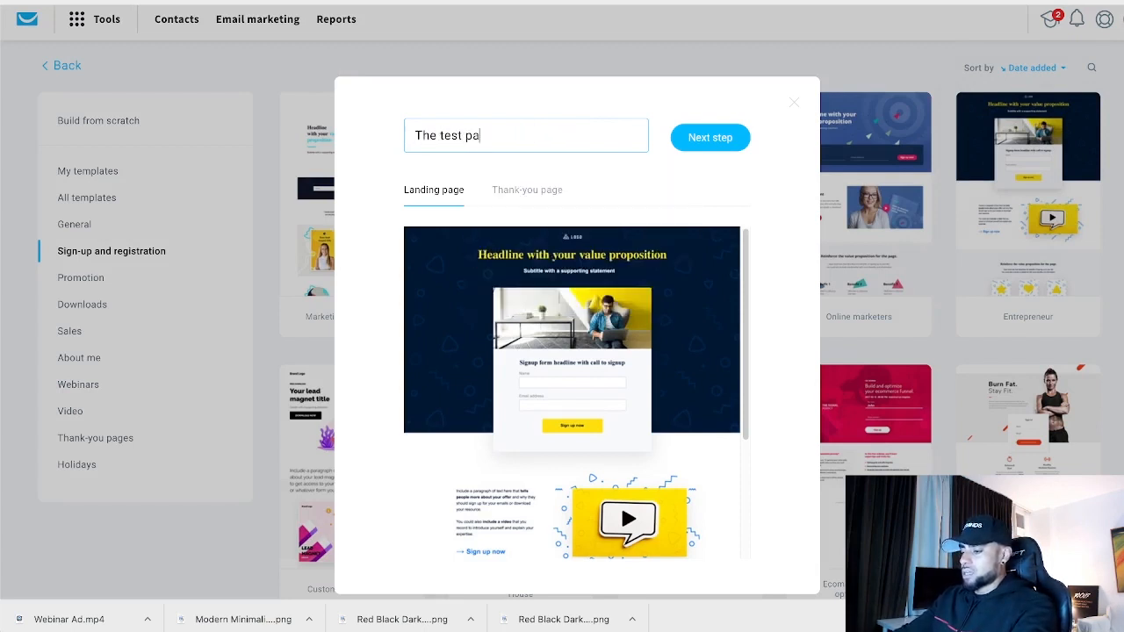
pyautogui.click(691, 133)
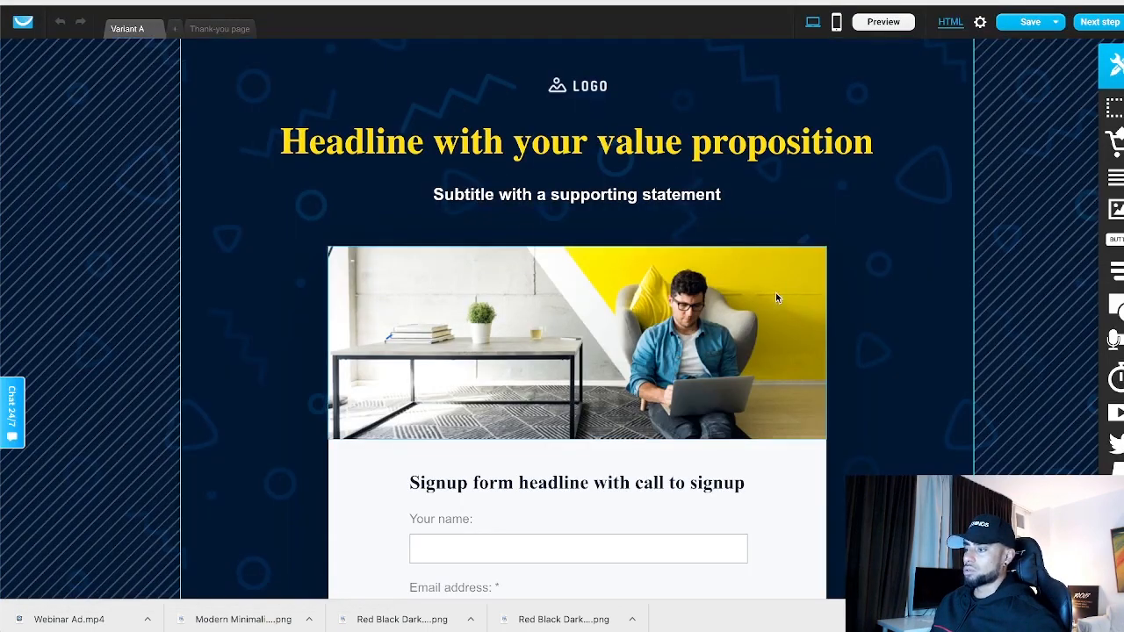
# Review the landing page's sections from the headline and signup form down to the testimonial and closing statement
pyautogui.scroll(-10, 768, 255)
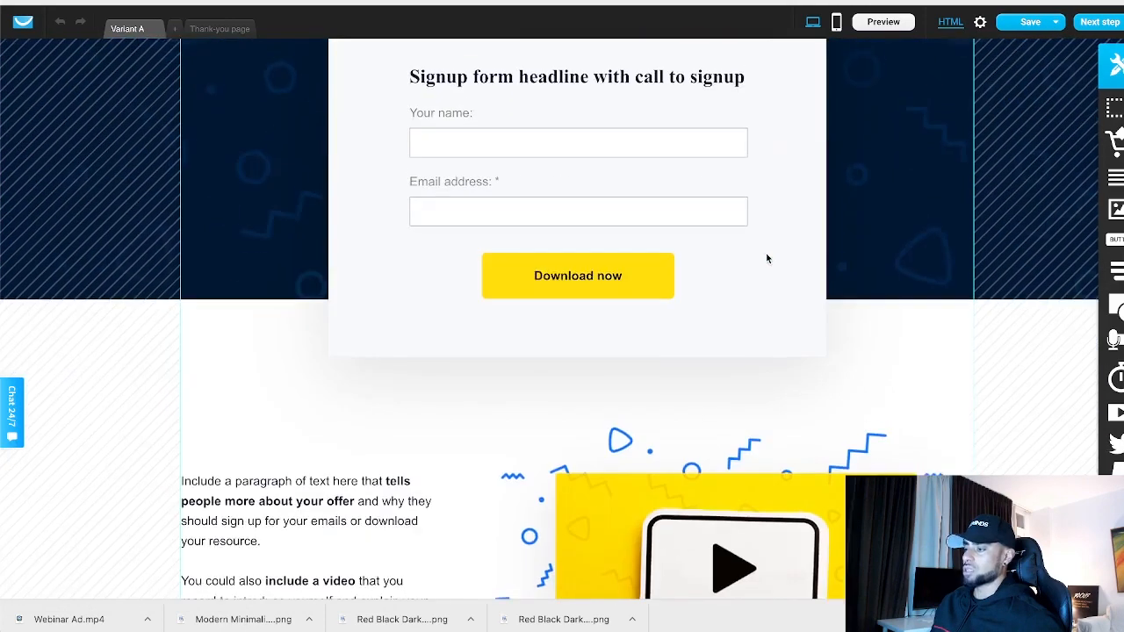
pyautogui.scroll(10, 703, 246)
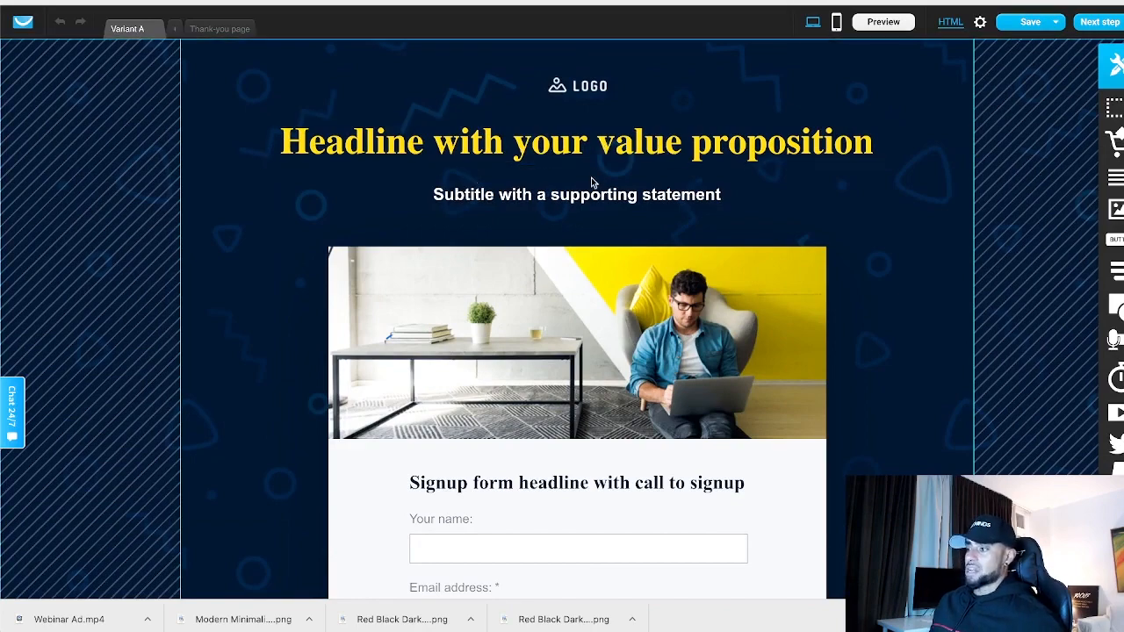
pyautogui.scroll(-10, 678, 207)
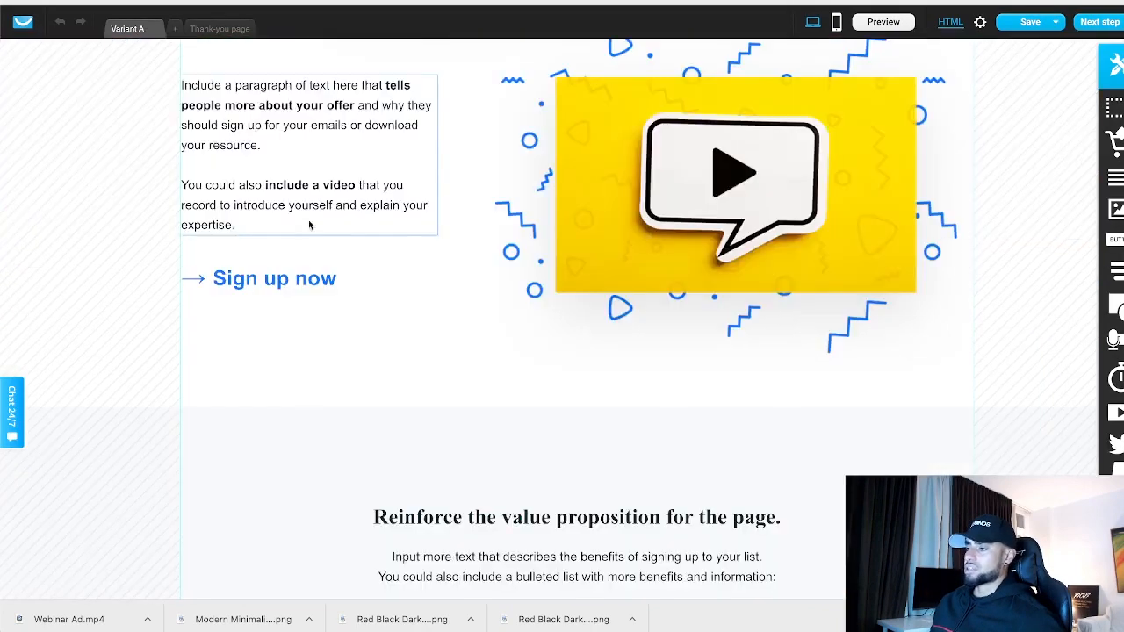
pyautogui.scroll(1, 274, 137)
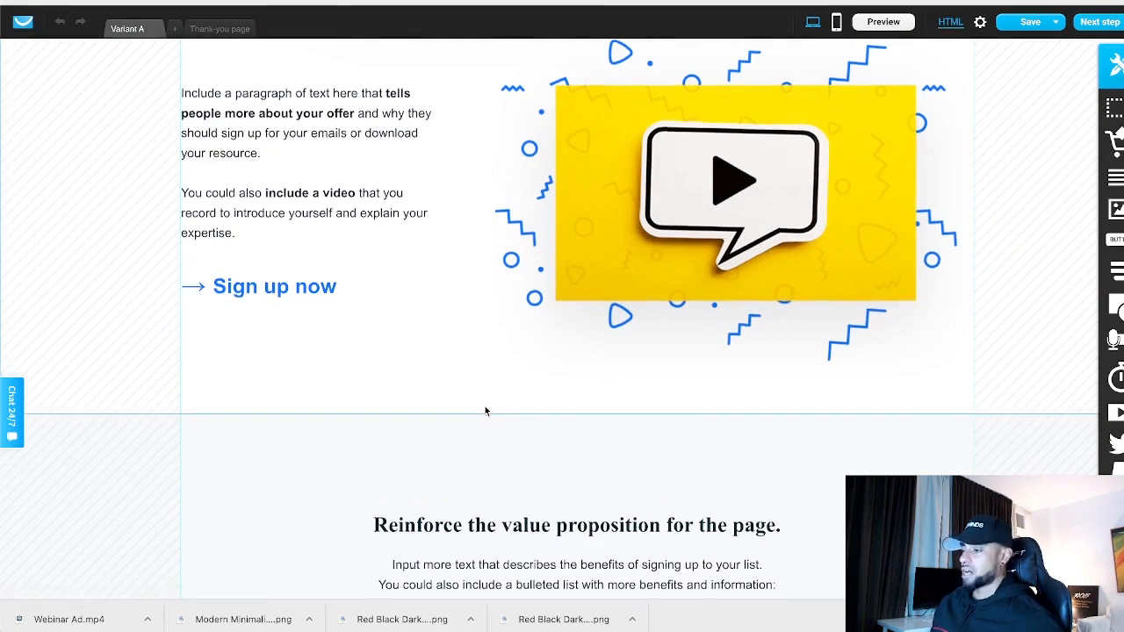
pyautogui.scroll(-2, 443, 501)
pyautogui.scroll(-5, 442, 501)
pyautogui.scroll(-4, 589, 236)
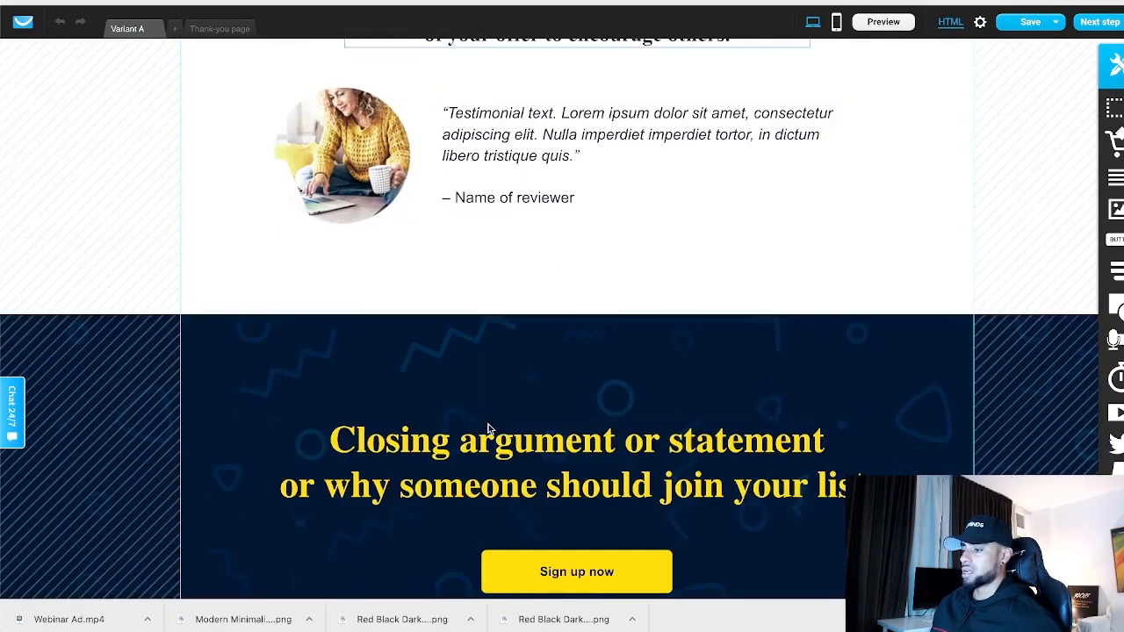
pyautogui.scroll(10, 321, 151)
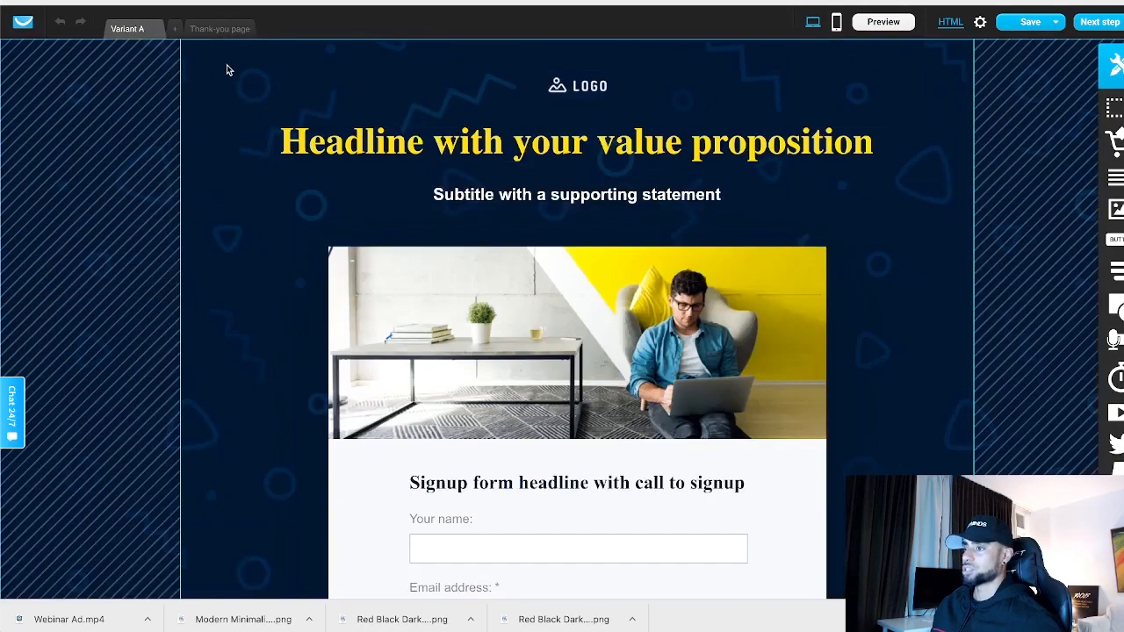
# Check the design of the thank-you page and return to the Variant A landing page
pyautogui.click(219, 29)
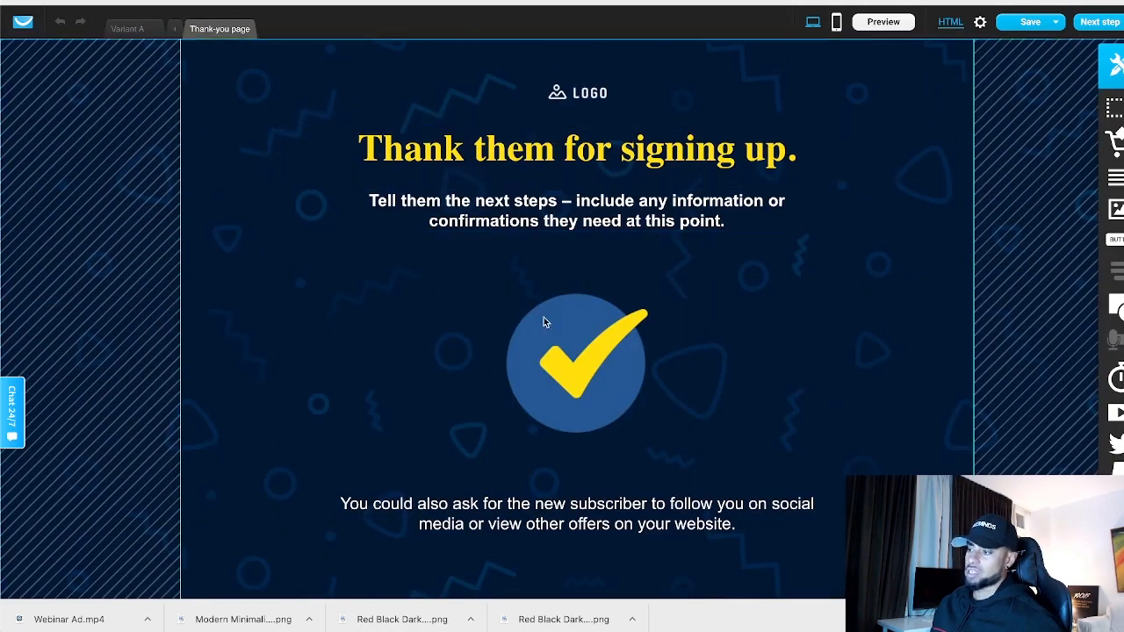
pyautogui.scroll(-1, 582, 388)
pyautogui.scroll(1, 586, 377)
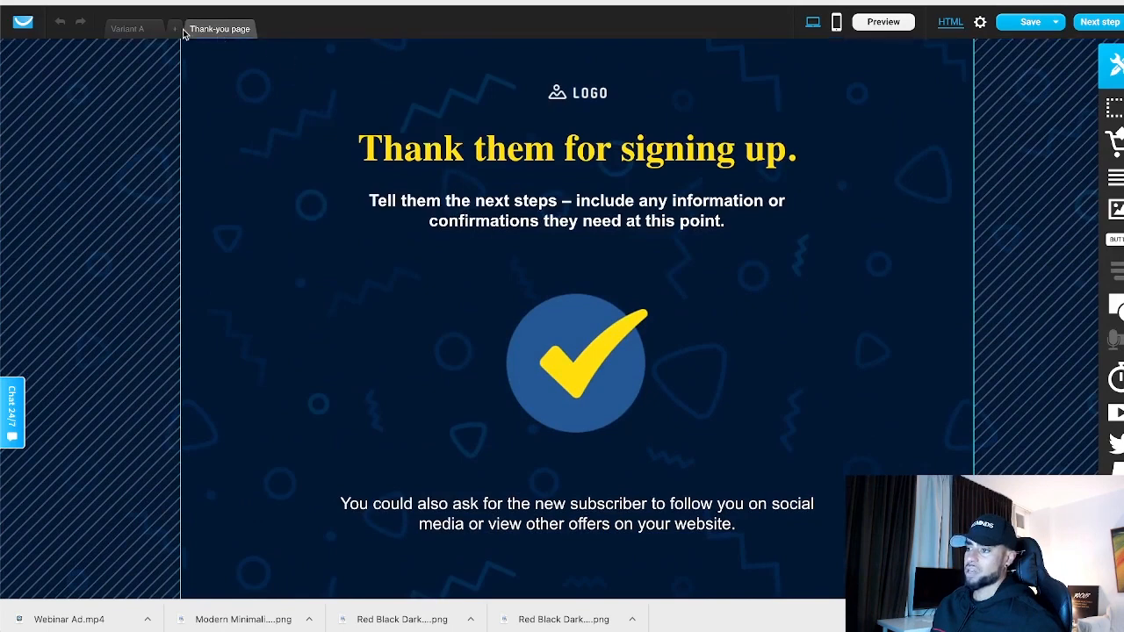
pyautogui.click(128, 28)
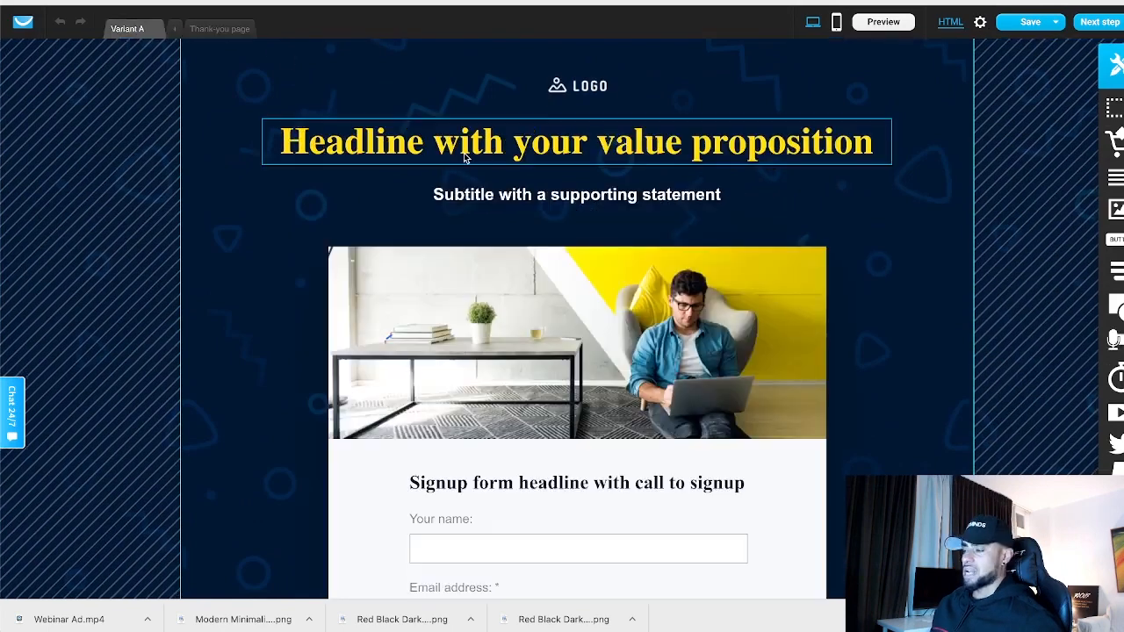
# Open the image library for replacing the logo placeholder and browse the free GetResponse images
pyautogui.click(590, 95)
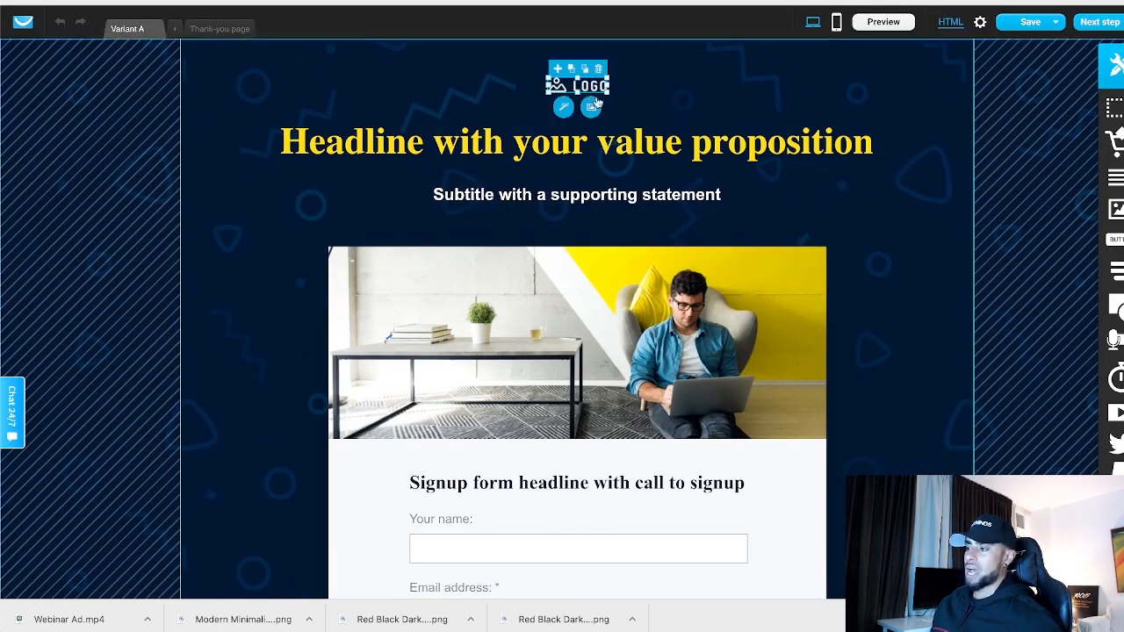
pyautogui.click(592, 113)
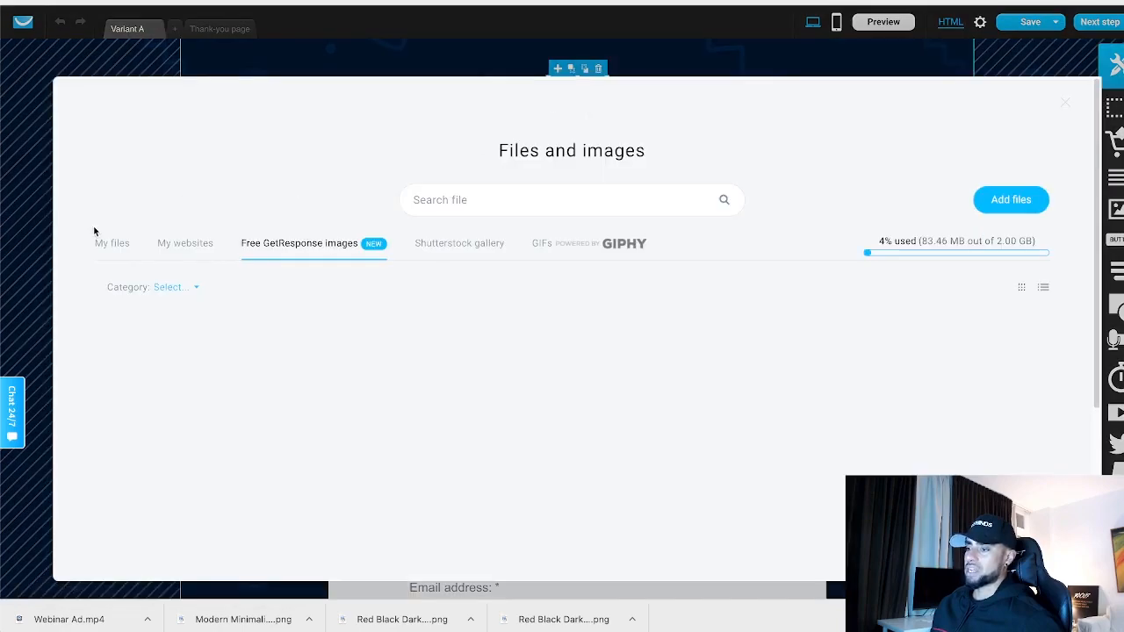
pyautogui.scroll(-6, 382, 326)
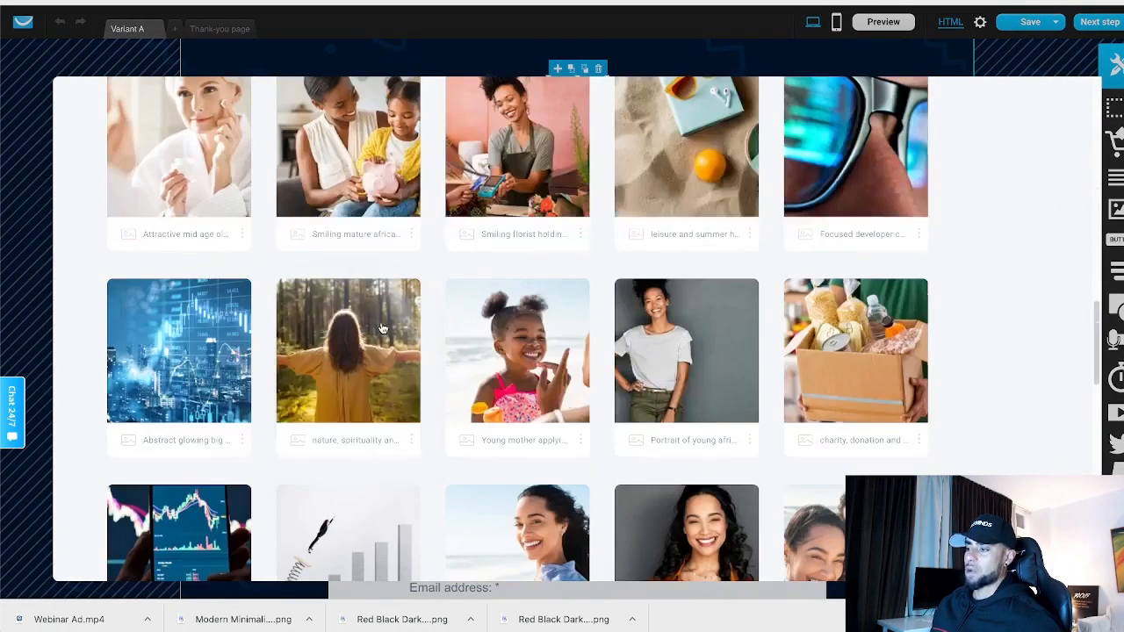
pyautogui.scroll(6, 633, 406)
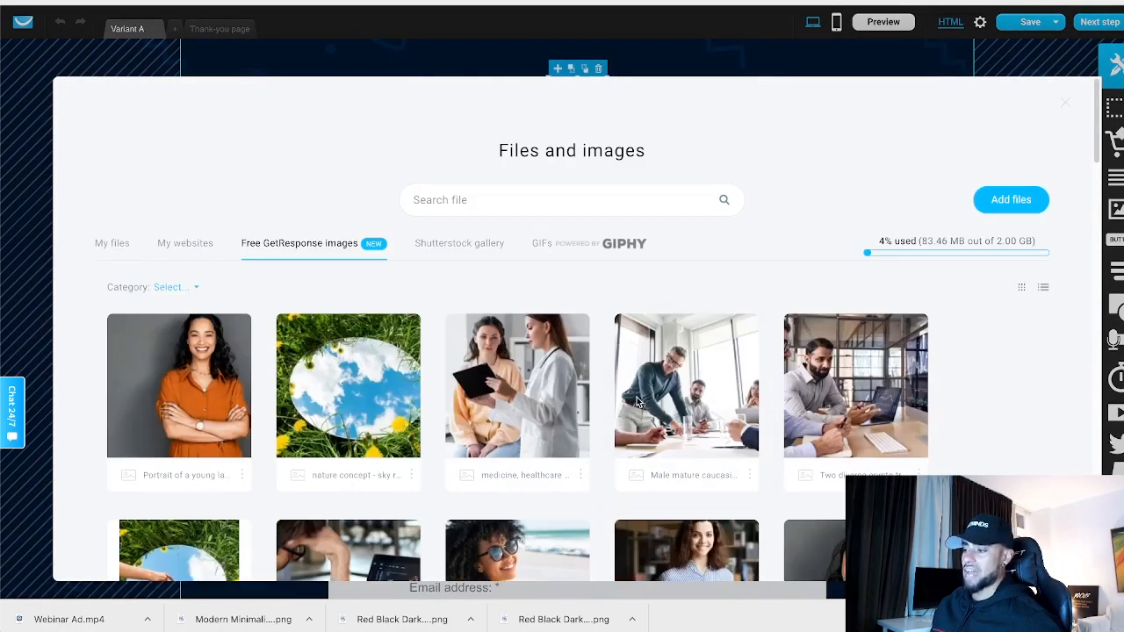
# Search the free images for "girl with a laptop" and check the same search in the Shutterstock gallery
pyautogui.click(488, 199)
pyautogui.write('girl with')
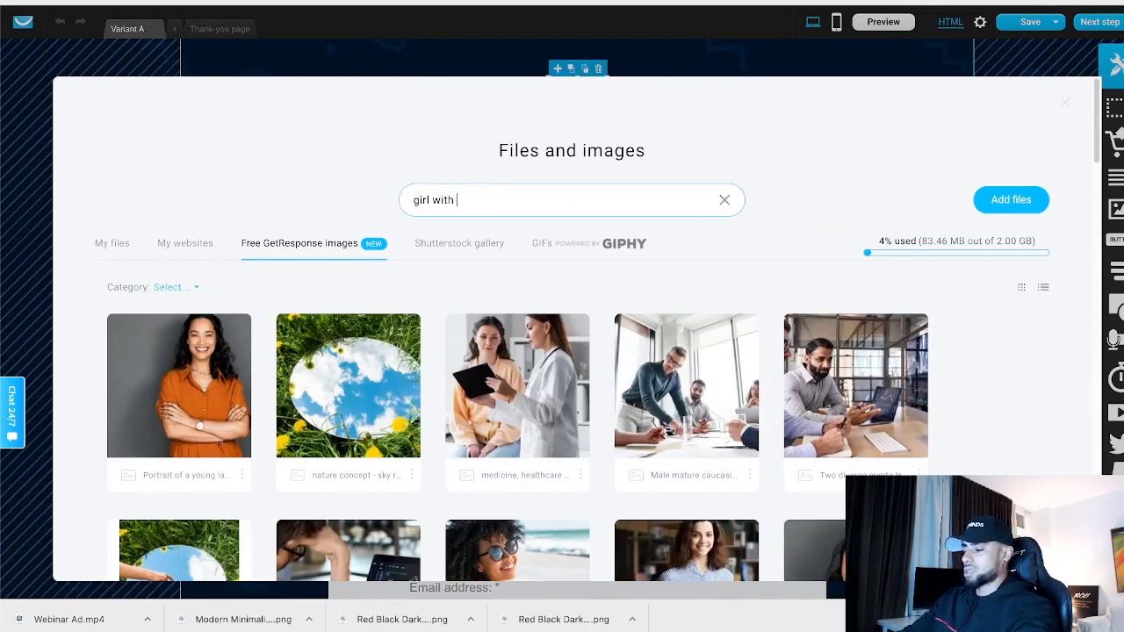
pyautogui.write(' a laptop')
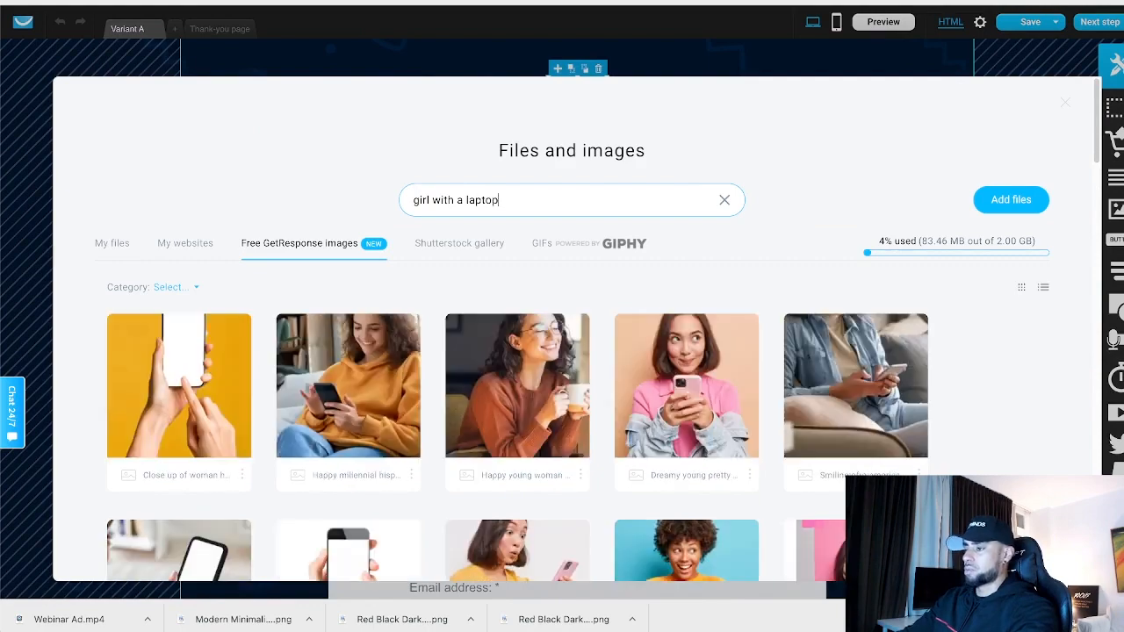
pyautogui.scroll(-5, 695, 356)
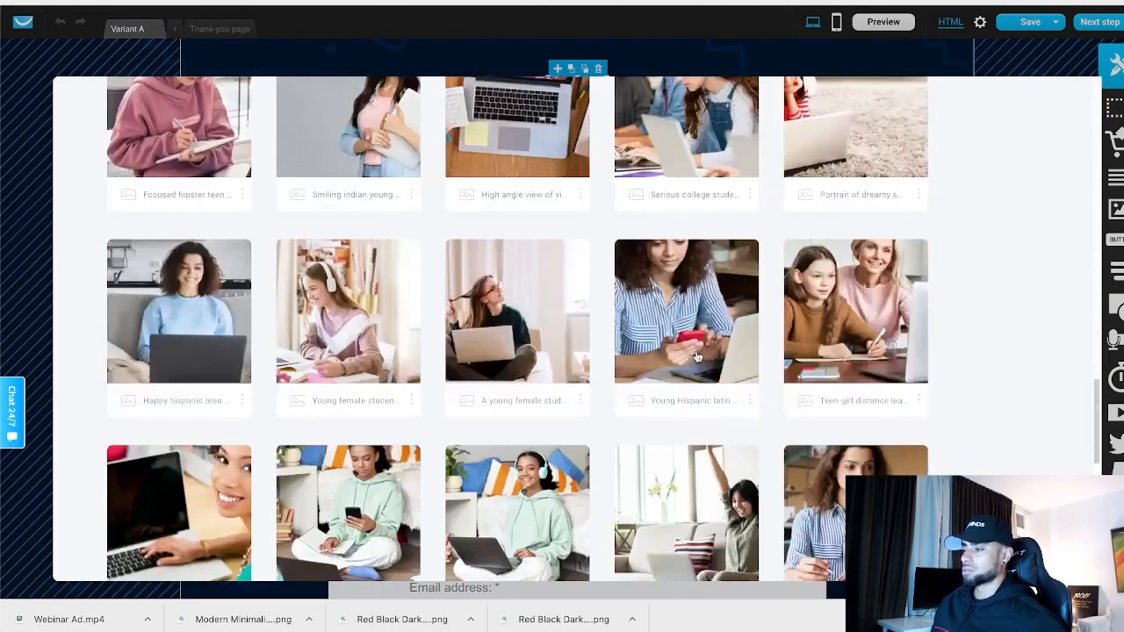
pyautogui.scroll(5, 120, 251)
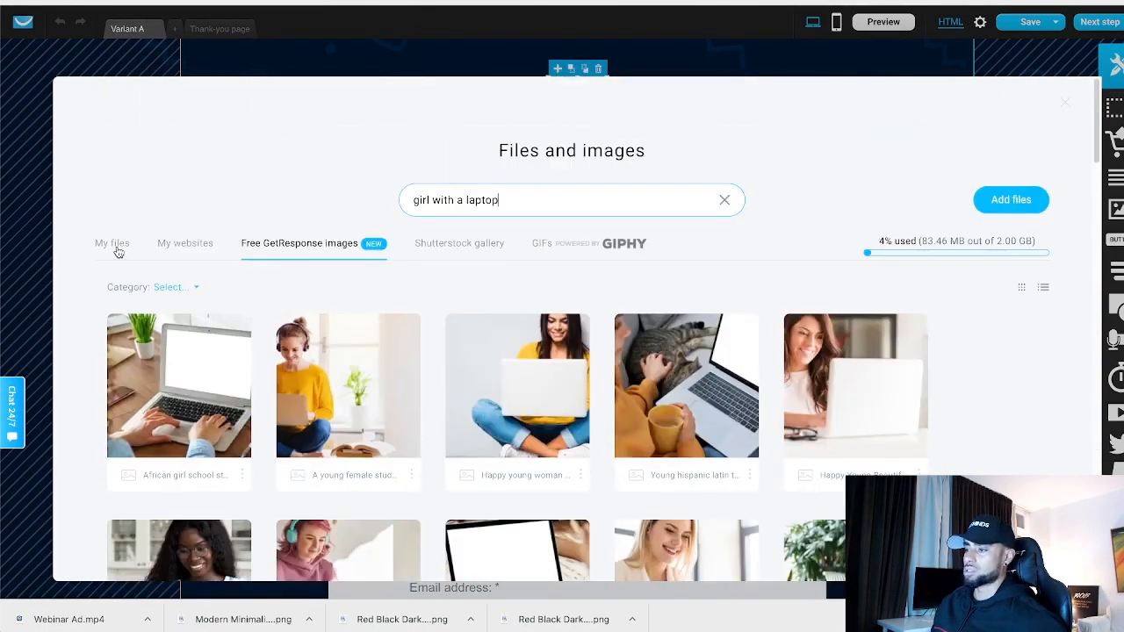
pyautogui.click(472, 251)
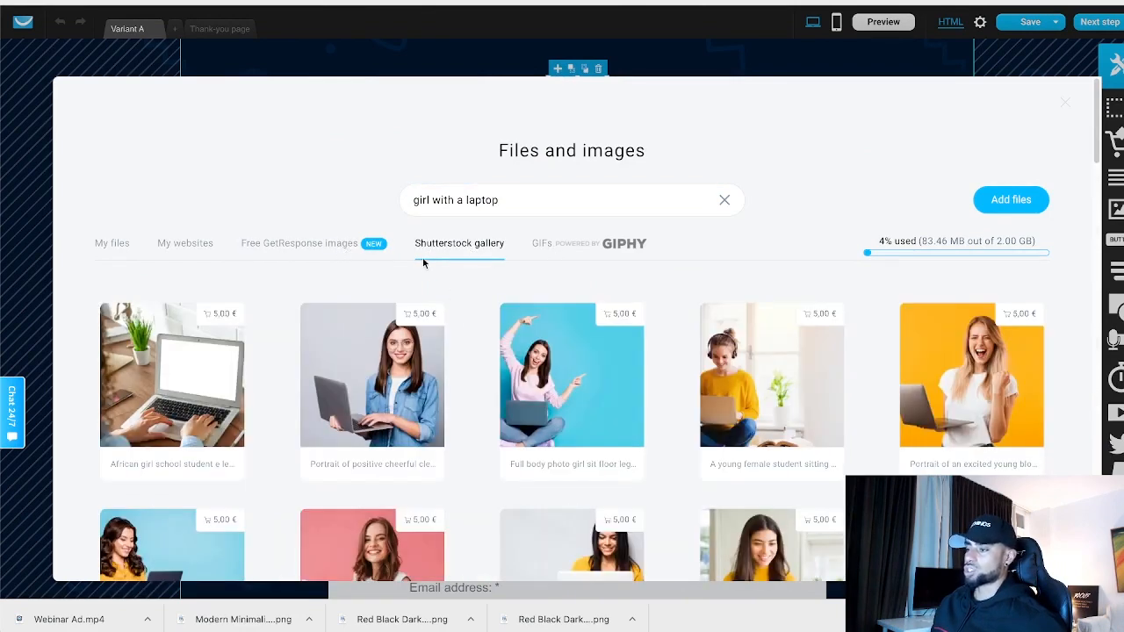
pyautogui.scroll(-2, 826, 330)
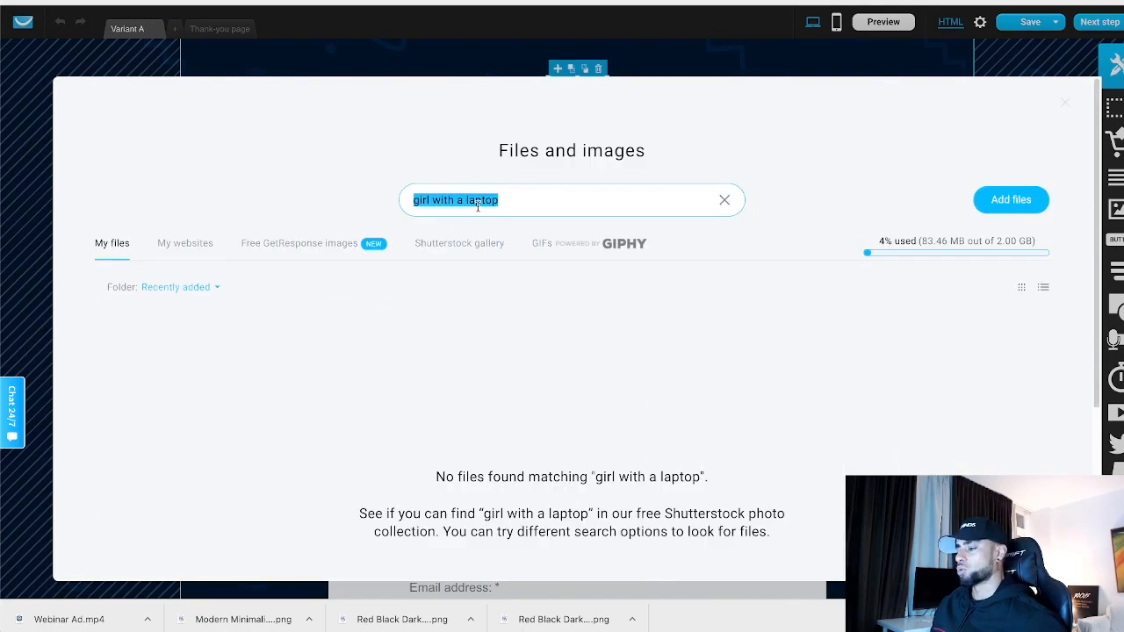
# Clear the image search and replace the logo placeholder with the PROSPEROUS logo image named "1" from the uploaded files
pyautogui.press('BackSpace')
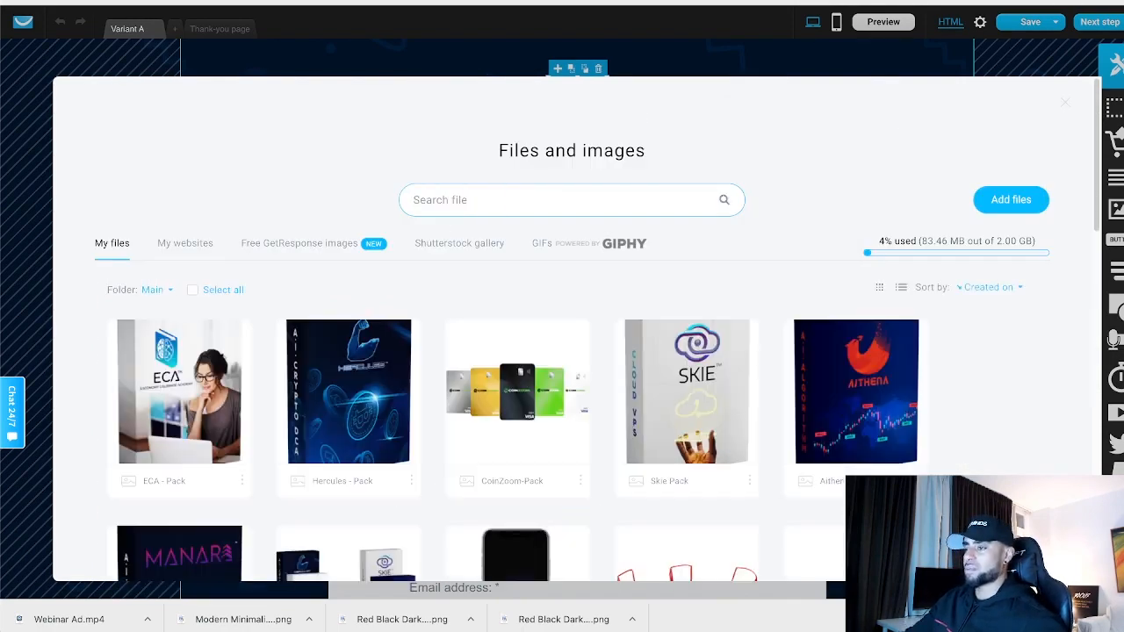
pyautogui.scroll(-4, 444, 345)
pyautogui.scroll(-8, 444, 345)
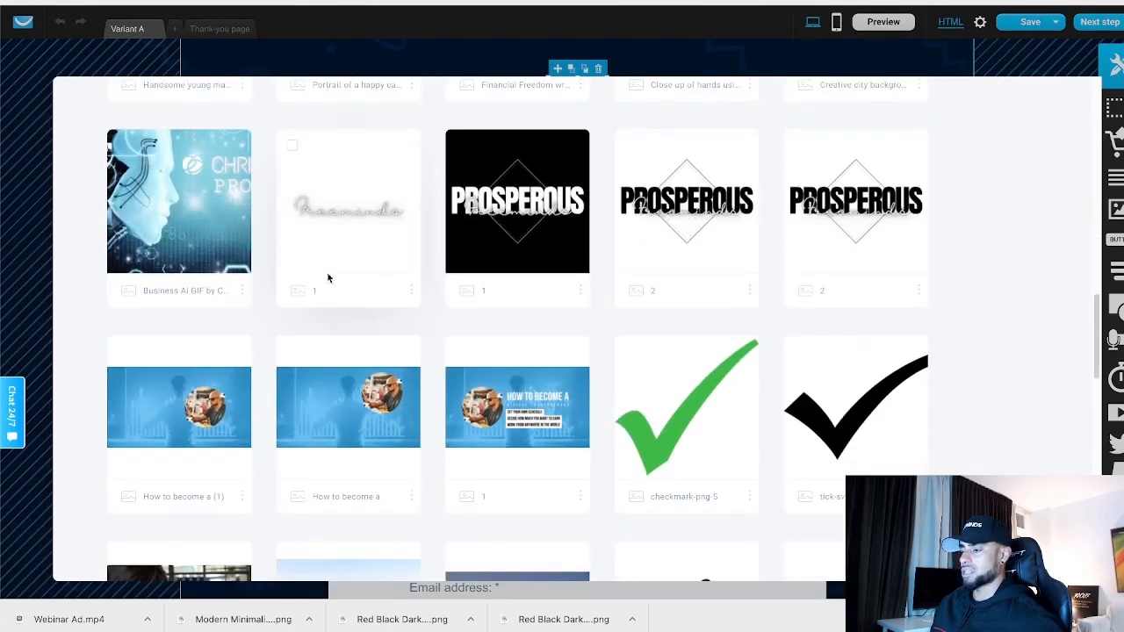
pyautogui.moveTo(364, 226)
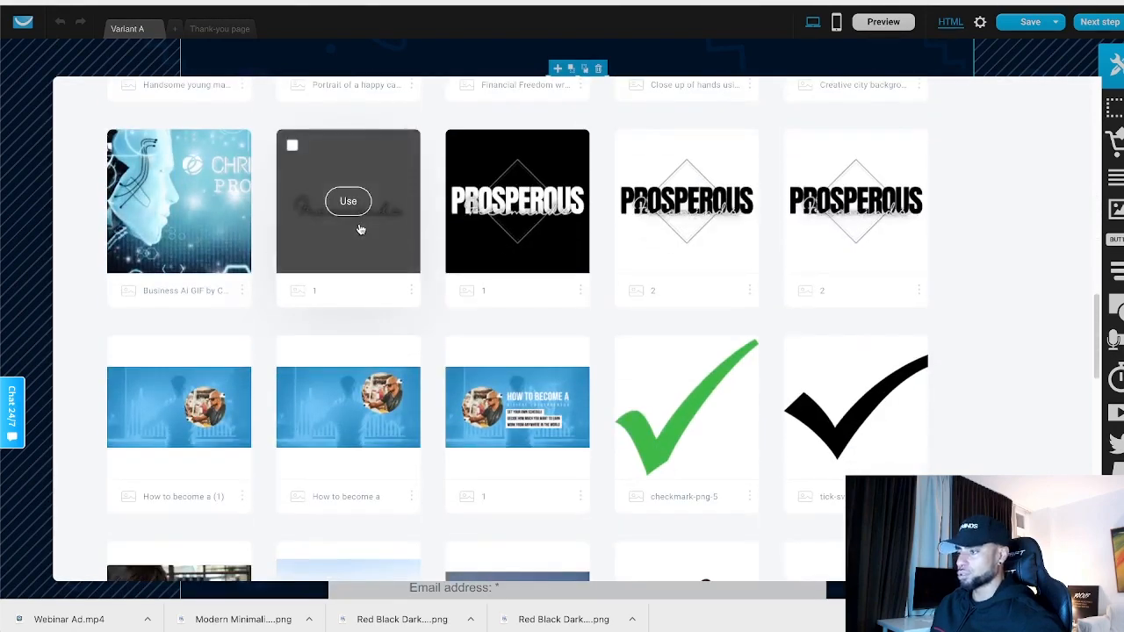
pyautogui.click(356, 207)
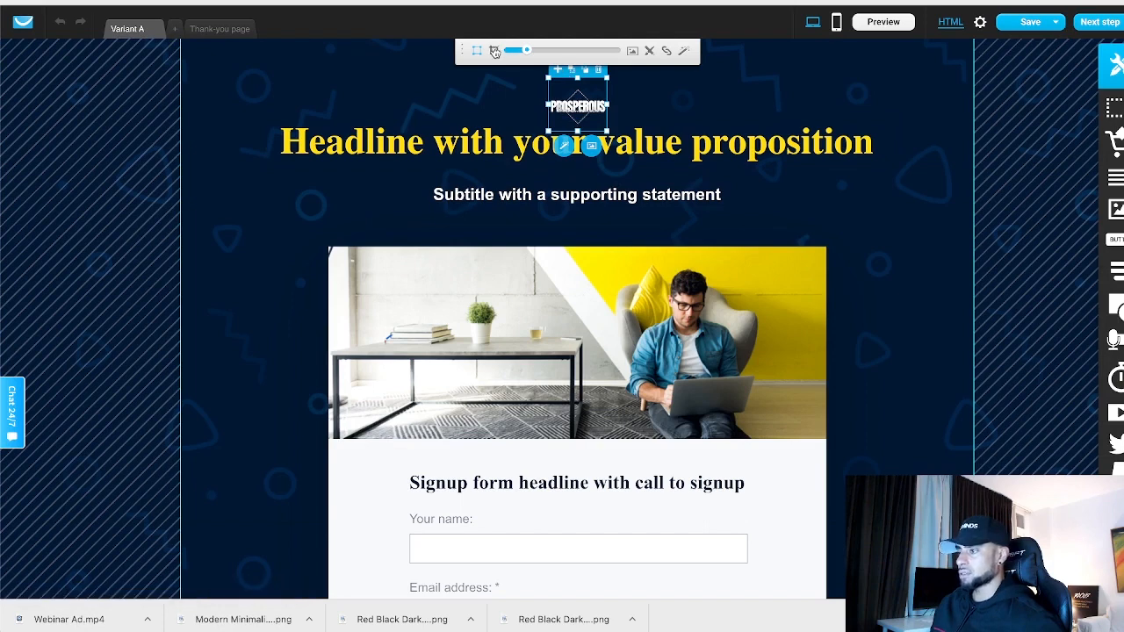
# Resize the PROSPEROUS logo and position it centred above the headline without overlapping the text
pyautogui.moveTo(577, 78); pyautogui.dragTo(577, 84)
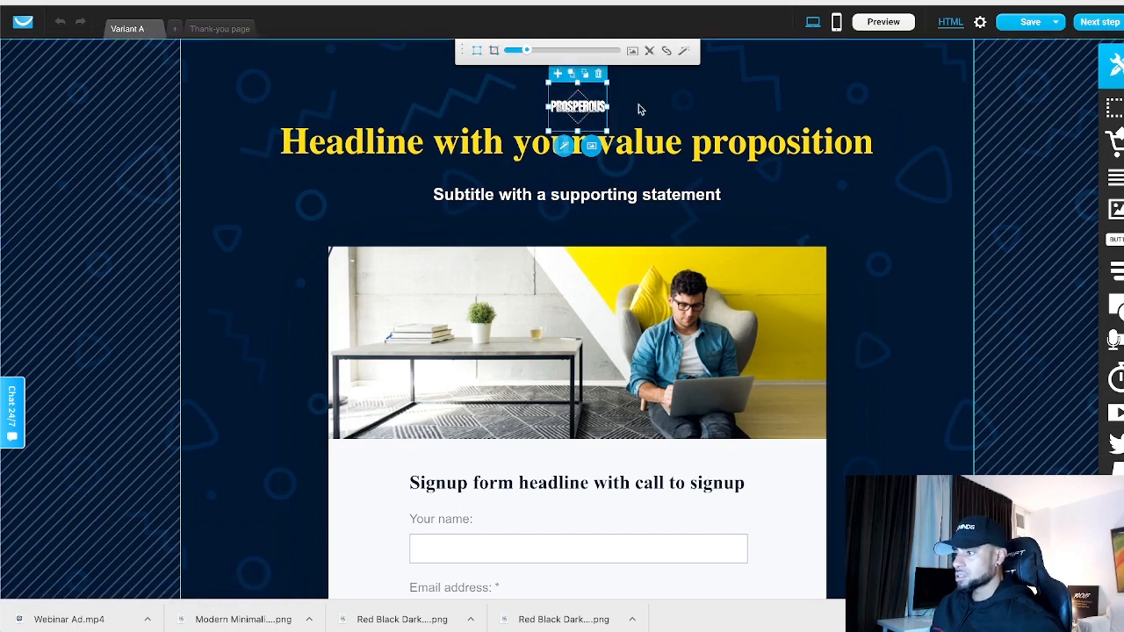
pyautogui.moveTo(607, 132); pyautogui.dragTo(591, 93)
pyautogui.click(735, 113)
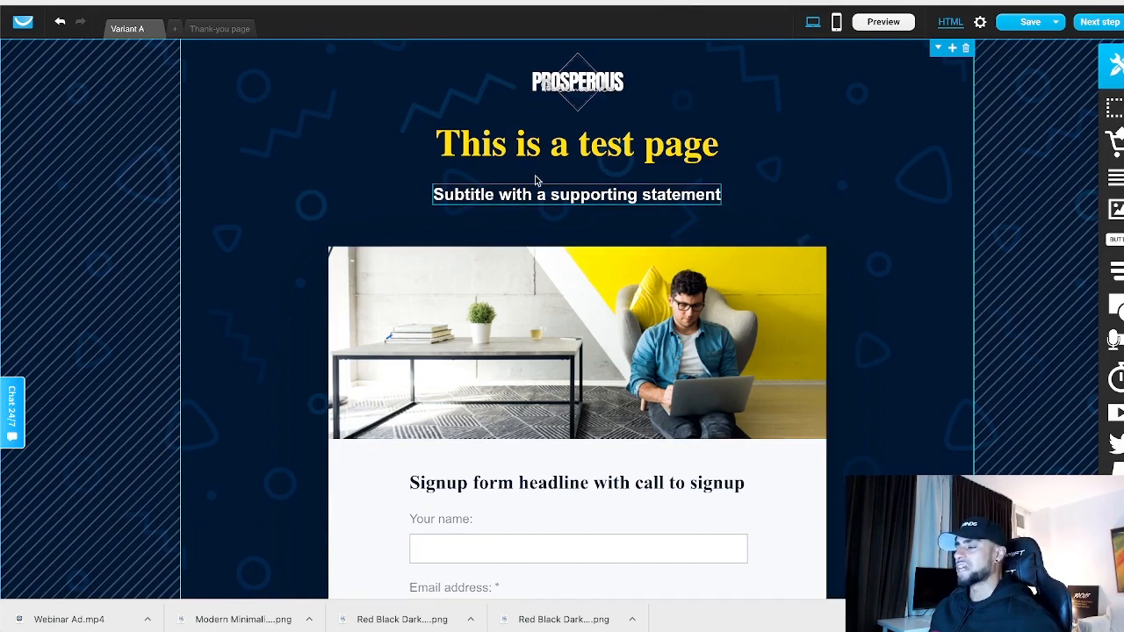
# Look over the page's text sections, then switch to the AI Landing Pages generator and read its headline, description and feature copy
pyautogui.scroll(-10, 569, 468)
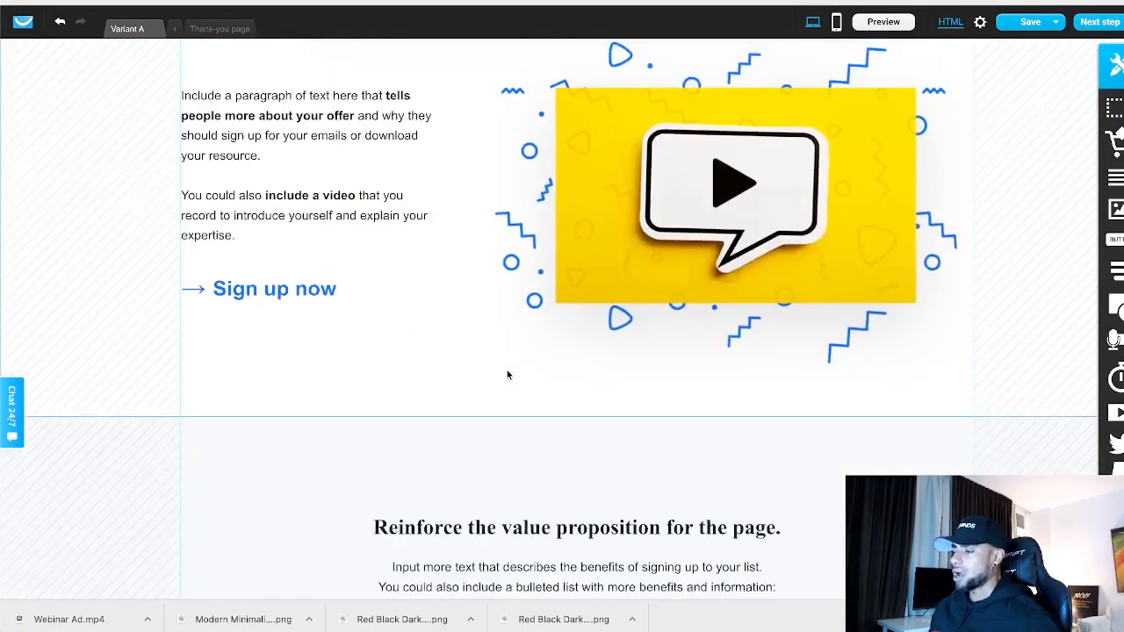
pyautogui.scroll(10, 462, 429)
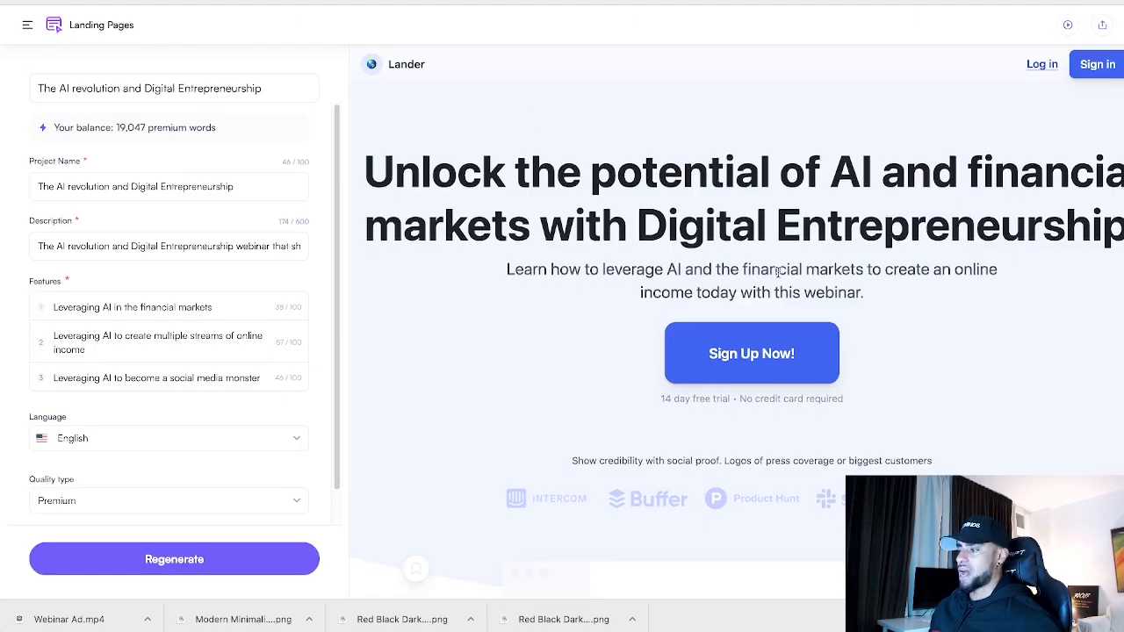
pyautogui.scroll(-8, 778, 274)
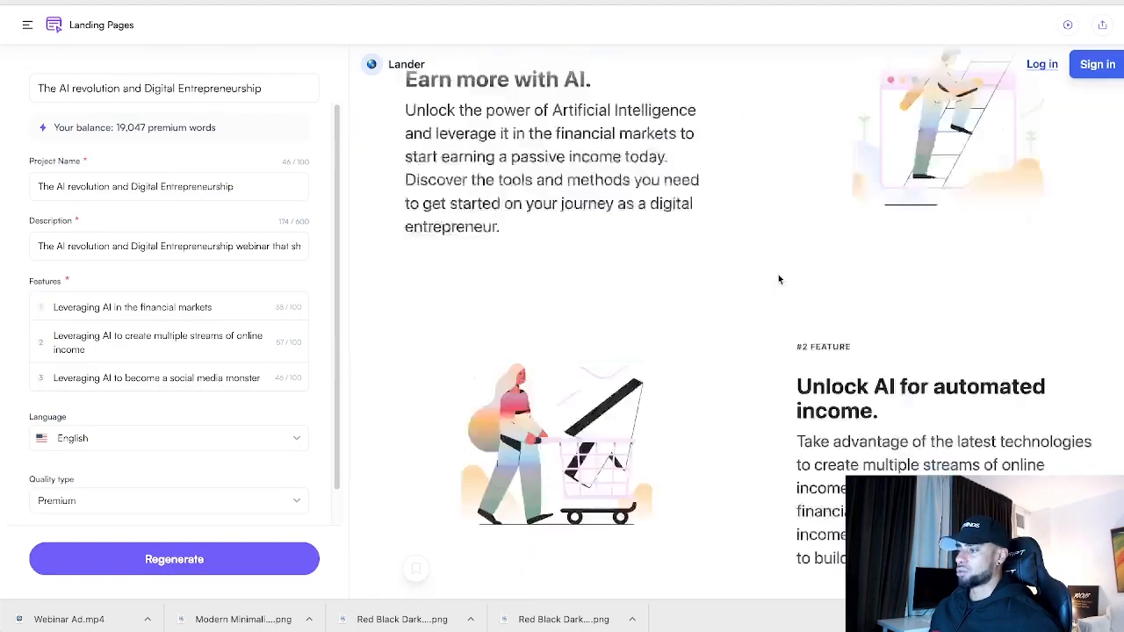
pyautogui.scroll(10, 778, 274)
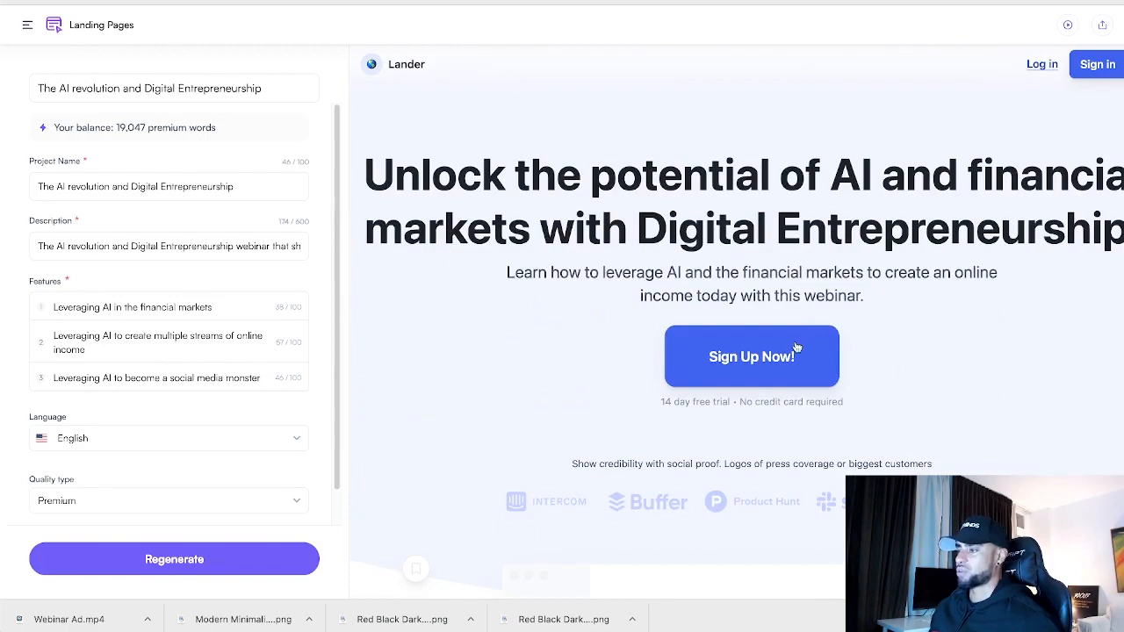
pyautogui.scroll(-10, 797, 348)
pyautogui.scroll(6, 797, 346)
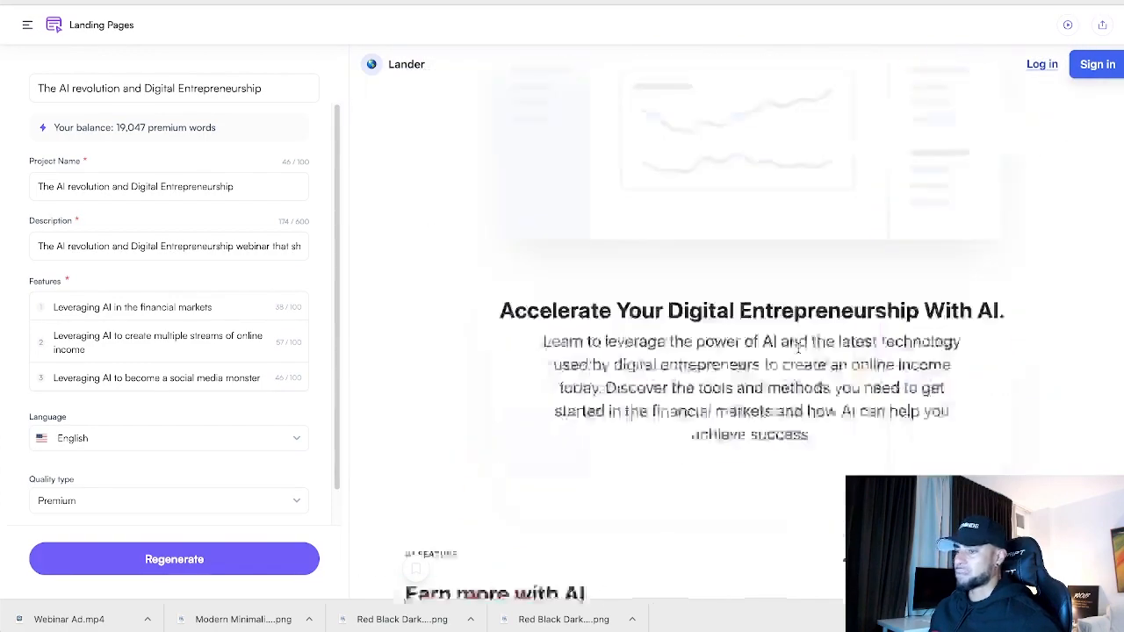
pyautogui.scroll(5, 798, 347)
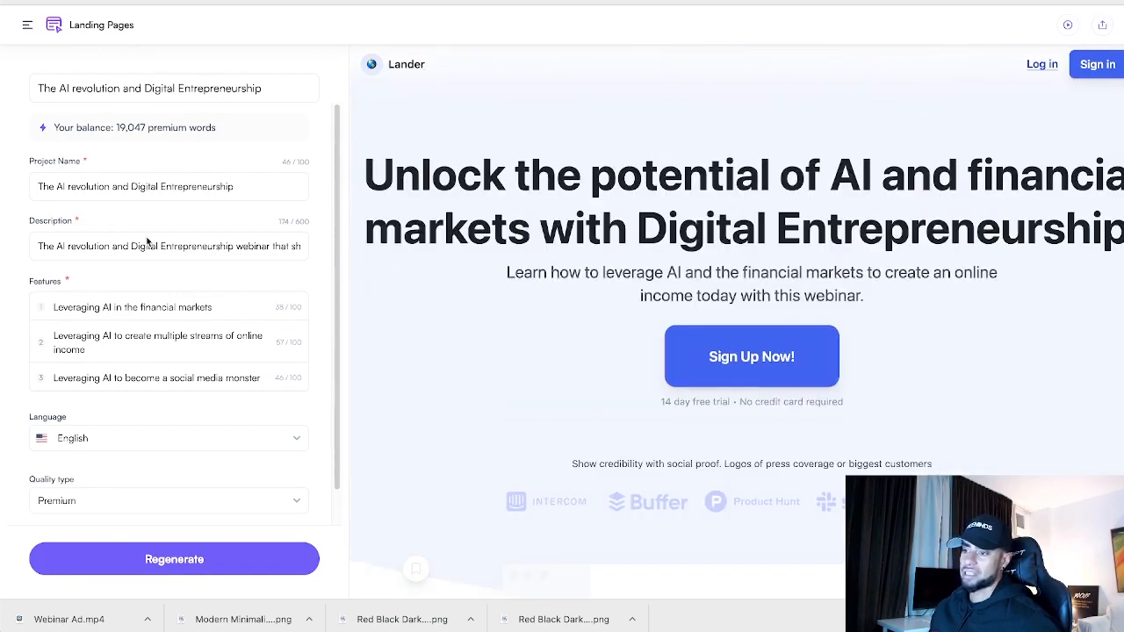
pyautogui.scroll(-5, 695, 527)
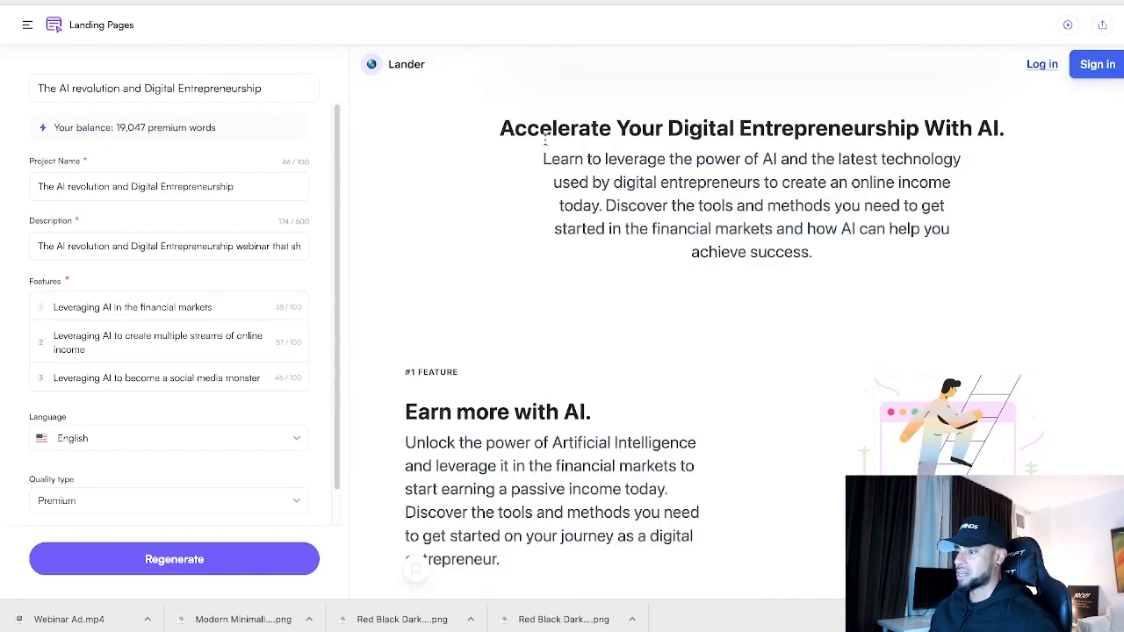
pyautogui.moveTo(495, 139); pyautogui.dragTo(842, 274)
pyautogui.scroll(5, 742, 196)
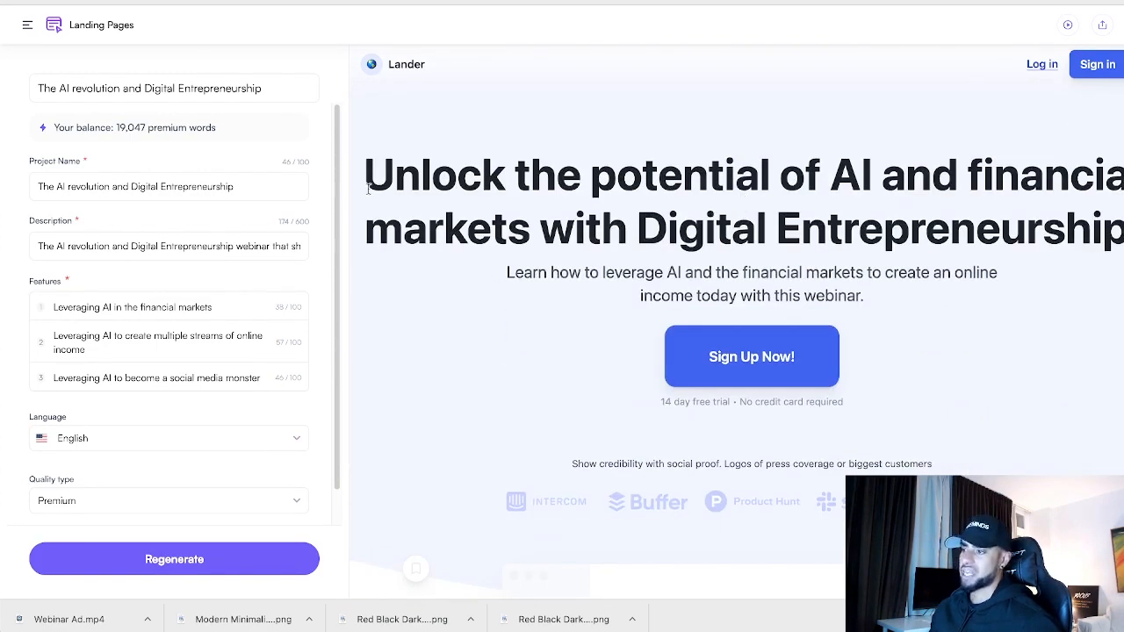
# Copy the generated headline "Unlock the potential of AI and financial markets with Digital Entrepreneurship" and use it as the GetResponse page's headline
pyautogui.moveTo(1121, 231); pyautogui.dragTo(371, 174)
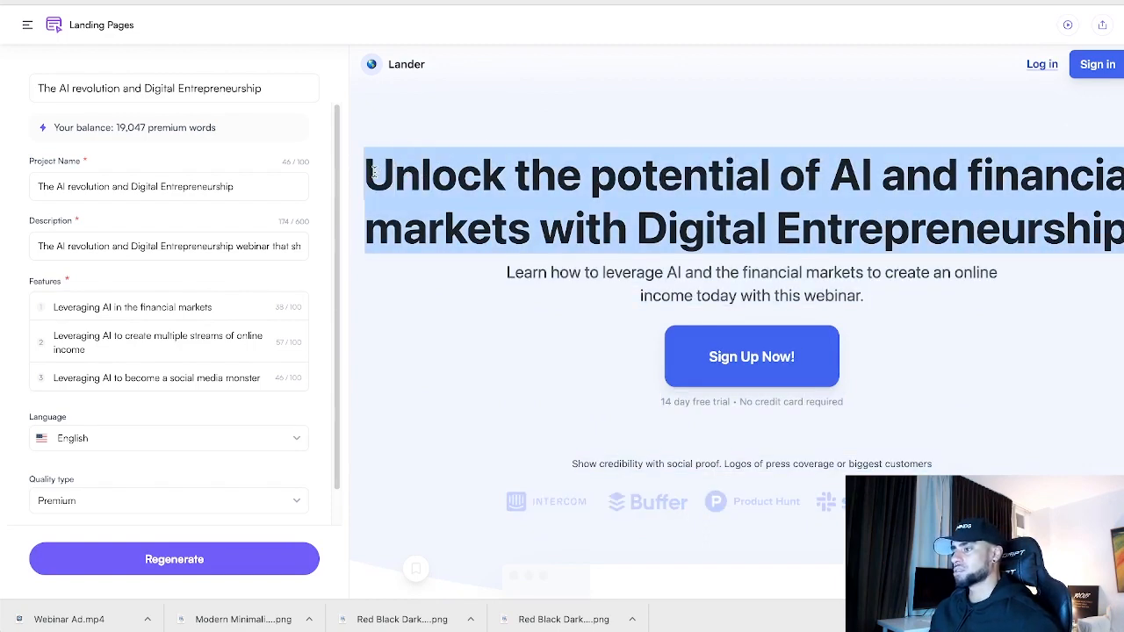
pyautogui.click(254, 1)
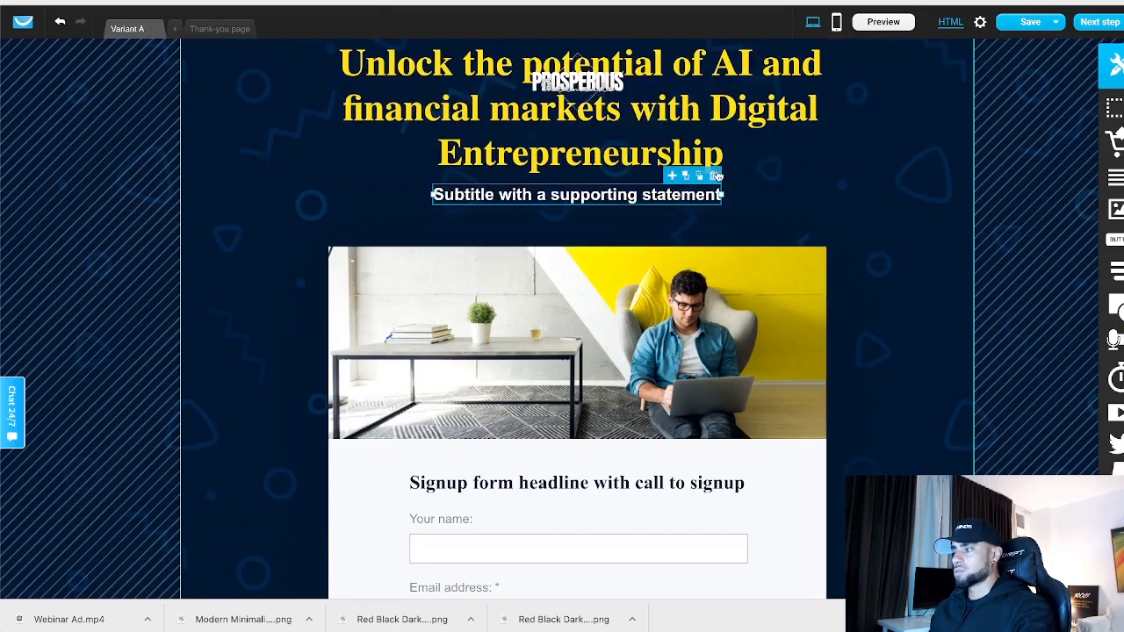
# Delete the subtitle below the headline and reduce the headline's font size until it fits on two lines
pyautogui.click(716, 176)
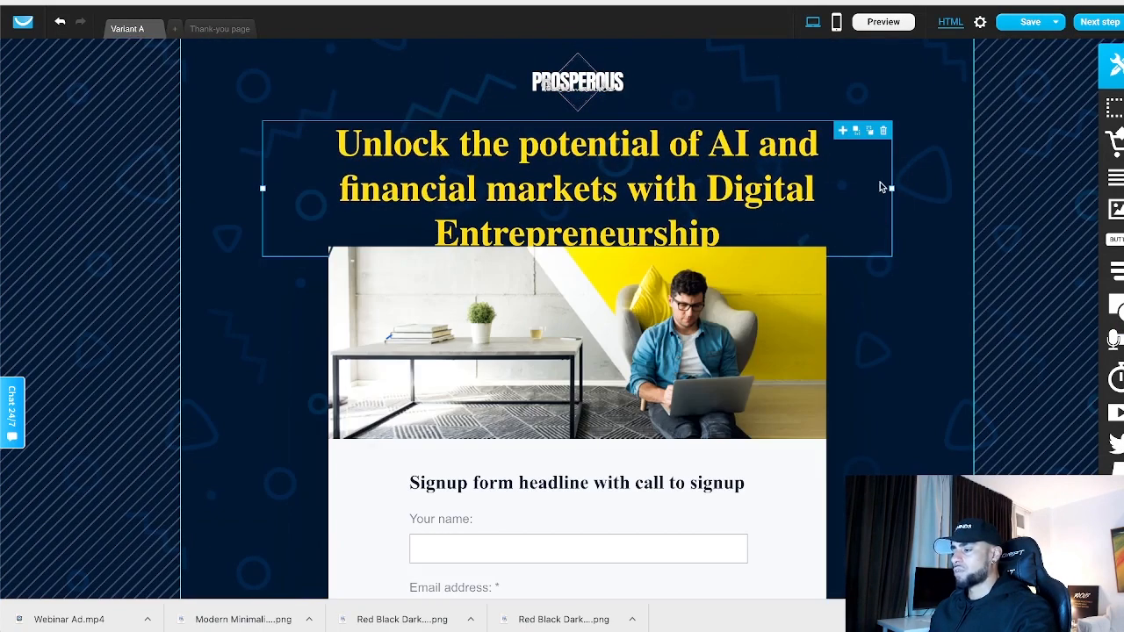
pyautogui.tripleClick(795, 185)
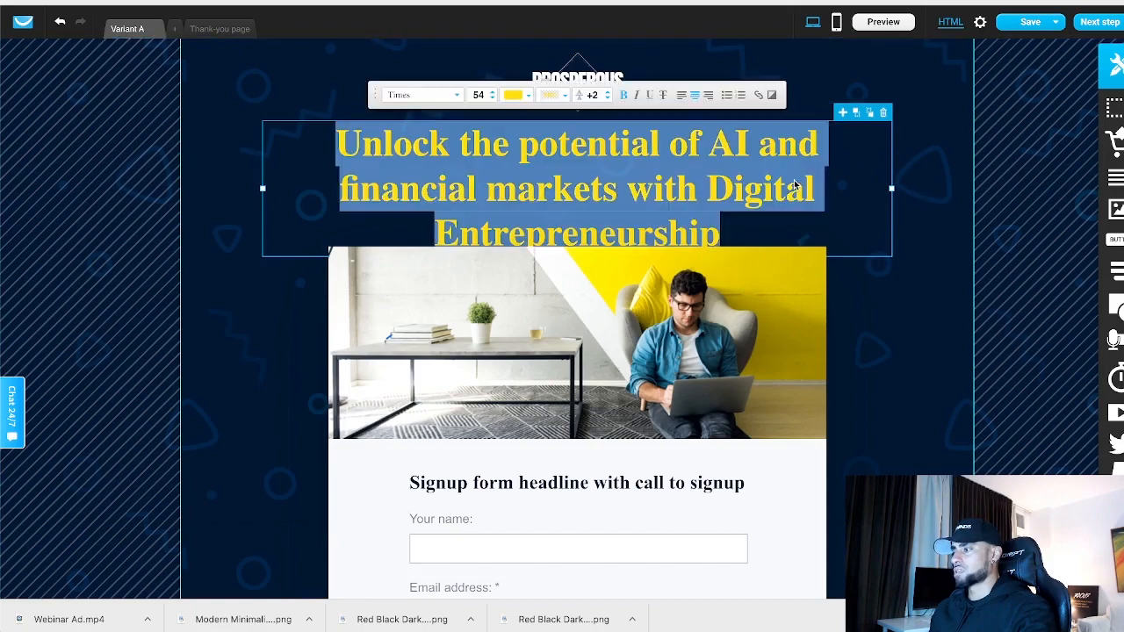
# Replace the picture above the signup form with the photo of the happy young woman using a laptop
pyautogui.click(668, 354)
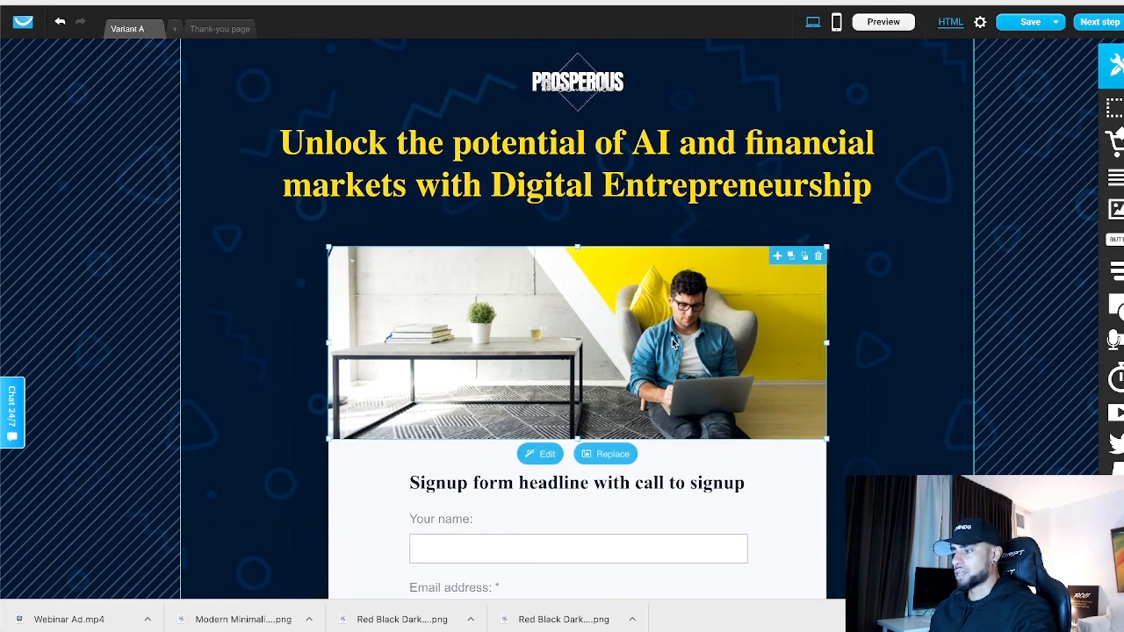
pyautogui.click(606, 455)
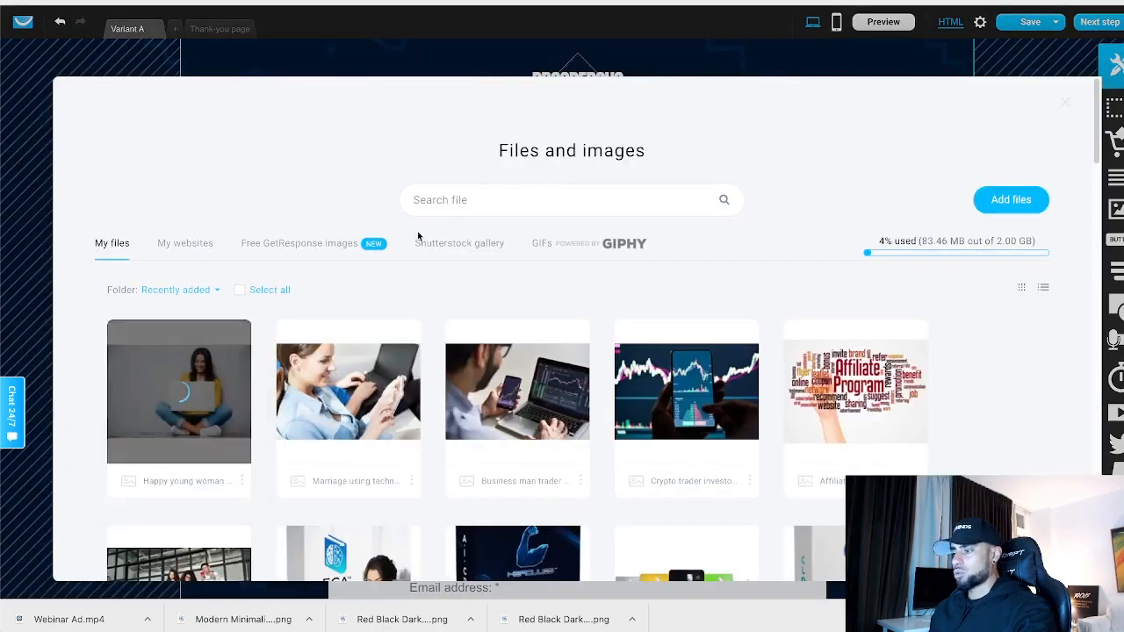
pyautogui.scroll(-4, 899, 263)
pyautogui.scroll(2, 872, 411)
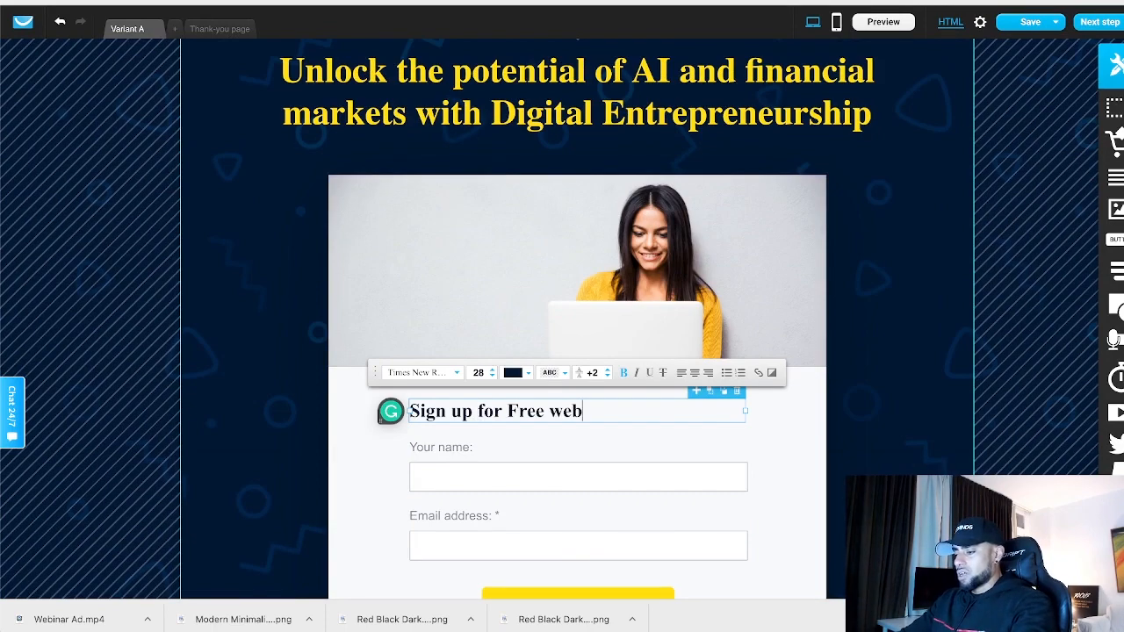
# Set the signup form's headline to "Sign up for Free webinar" and its button label to "Sign up now"
pyautogui.write('r')
pyautogui.click(841, 407)
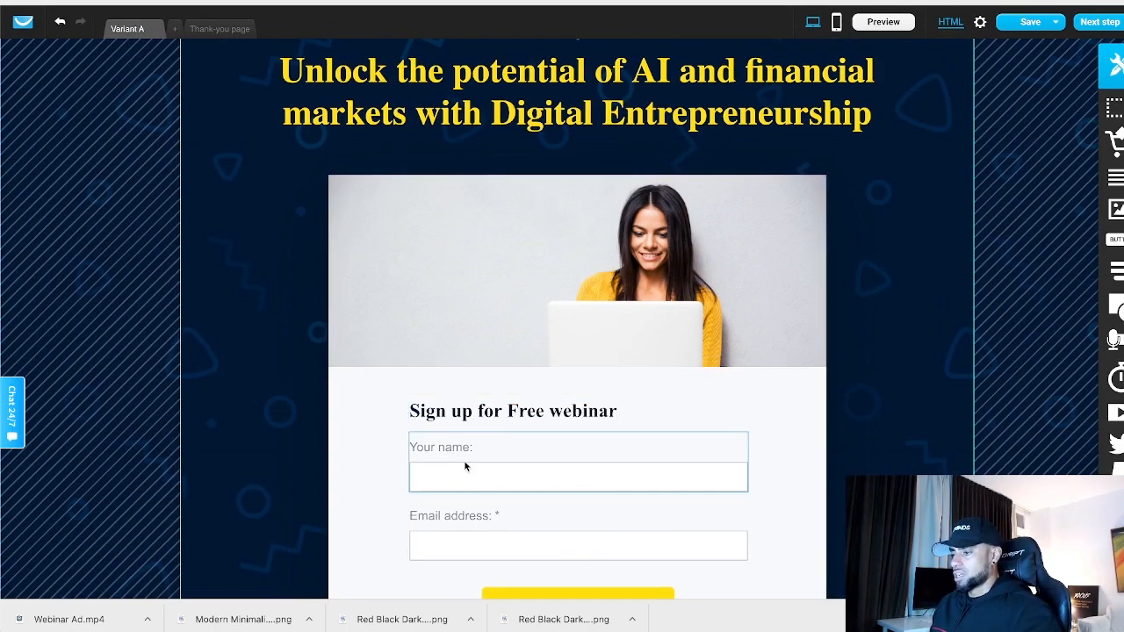
pyautogui.scroll(-5, 505, 499)
pyautogui.click(623, 221)
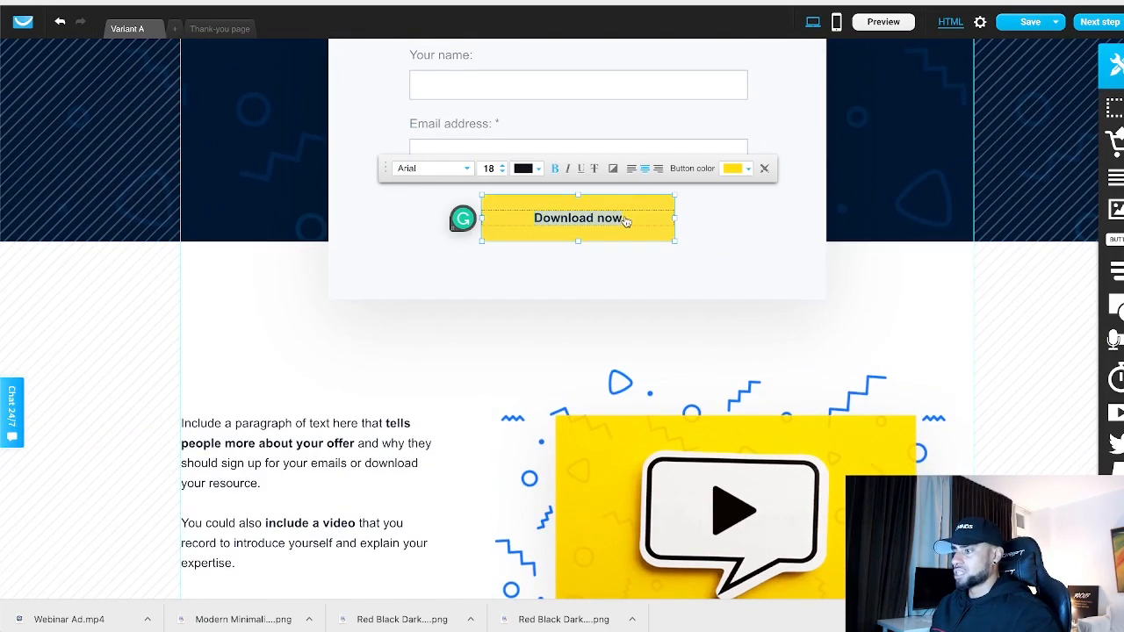
pyautogui.hotkey('ctrl', 'a')
pyautogui.write('Sign up now')
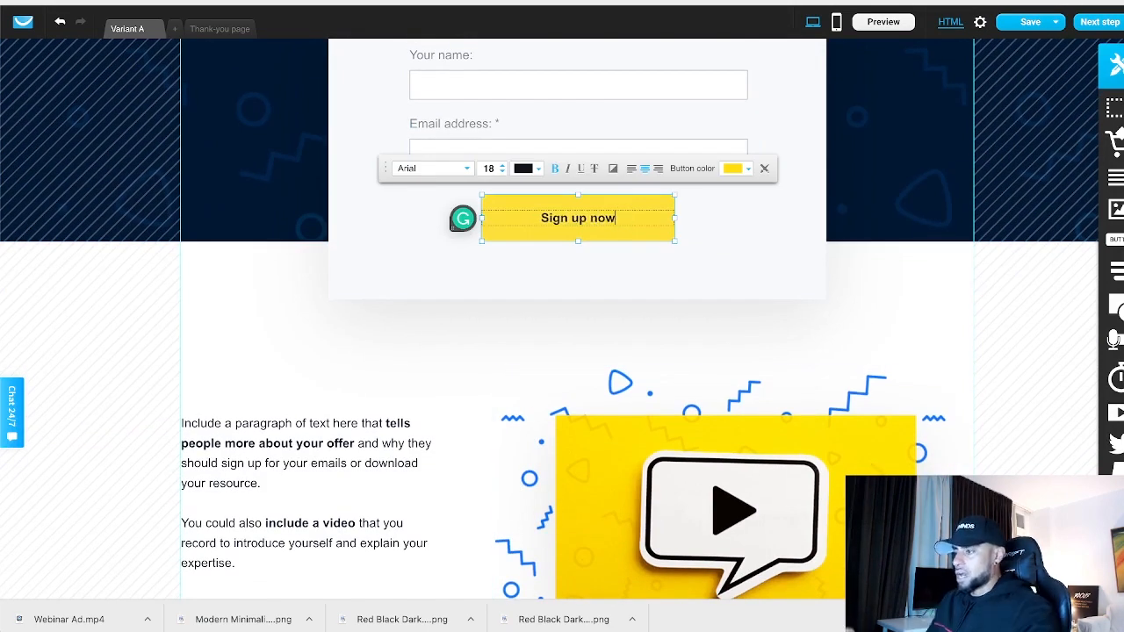
pyautogui.click(748, 236)
pyautogui.scroll(-1, 749, 235)
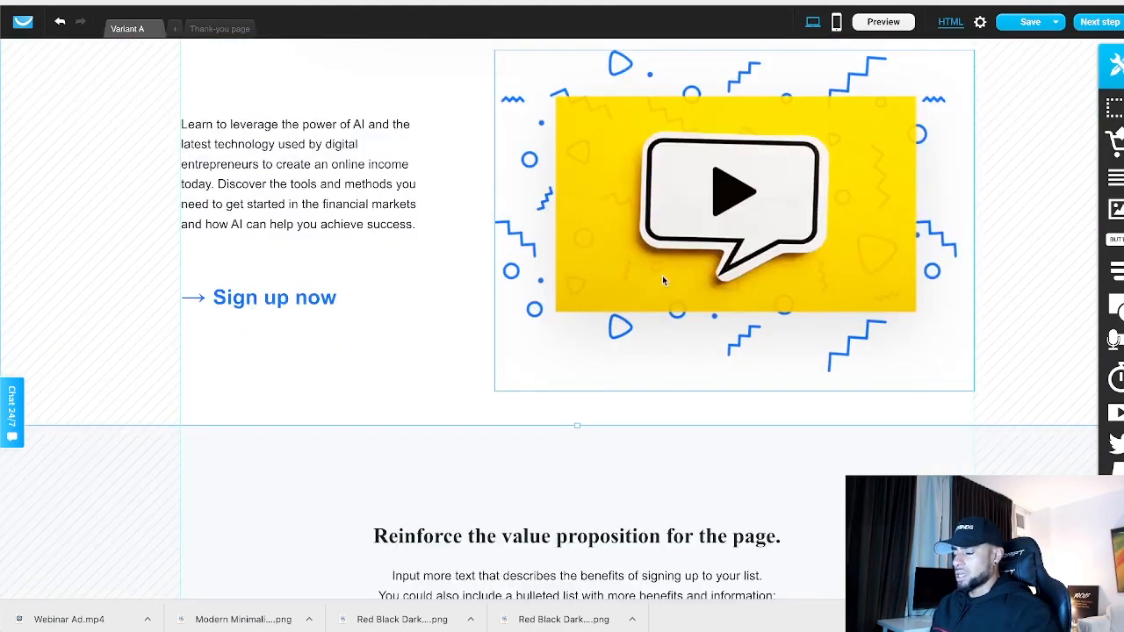
pyautogui.click(663, 276)
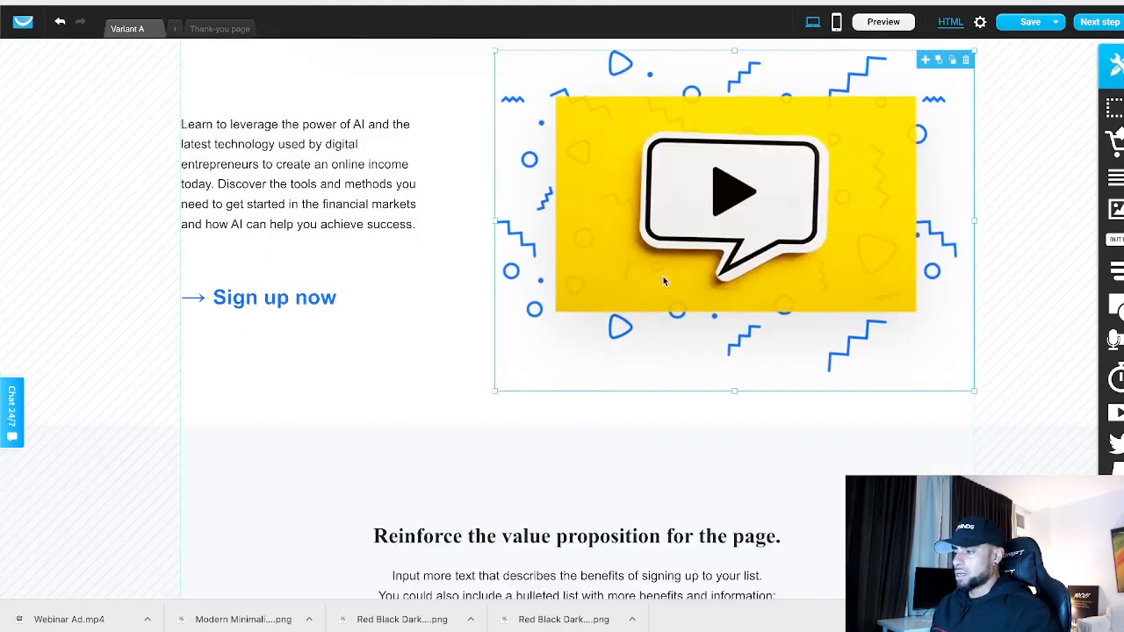
pyautogui.scroll(3, 713, 457)
pyautogui.scroll(-1, 714, 457)
pyautogui.click(573, 251)
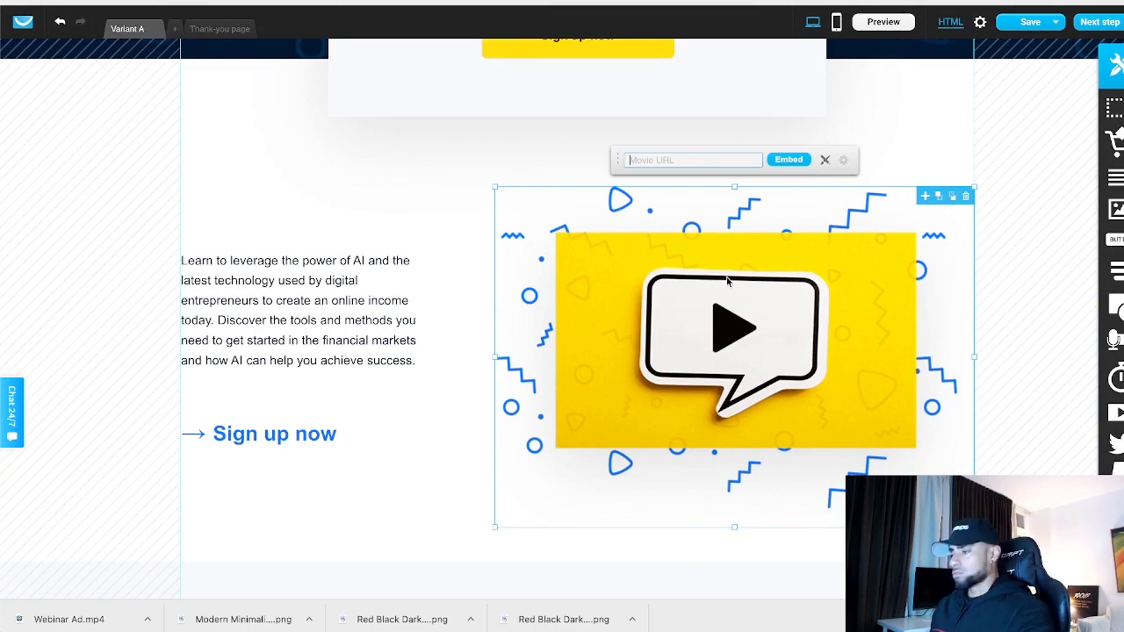
pyautogui.write('https://youtu.be/6tRumeYMtlo')
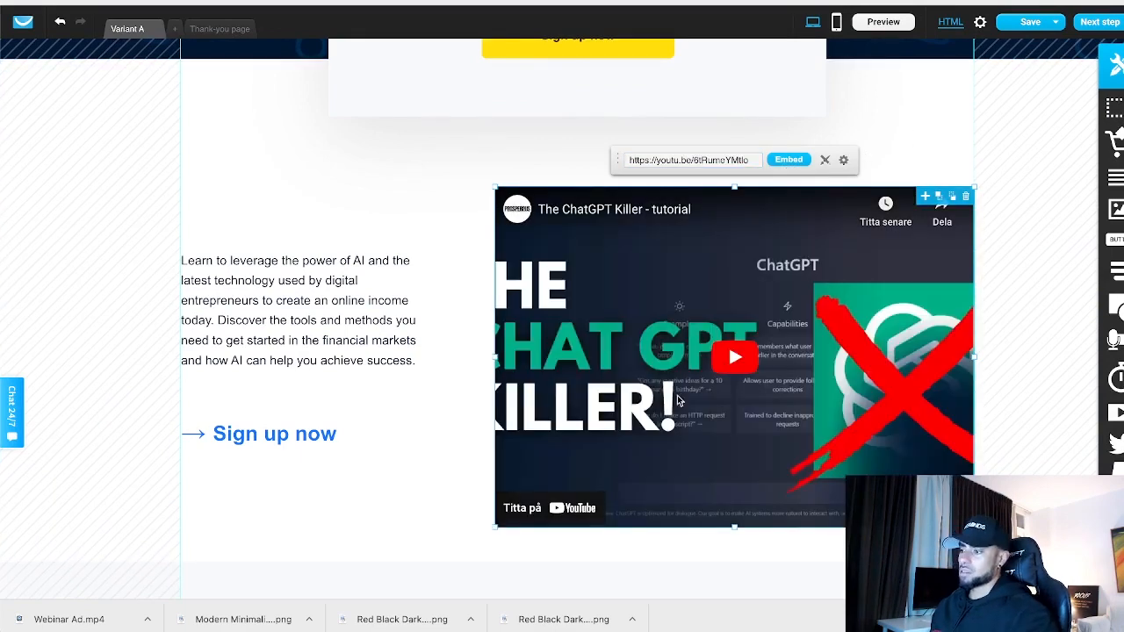
# Copy the generated feature title "Earn more with AI." and use it as the headline of the page's value proposition section
pyautogui.scroll(-10, 384, 166)
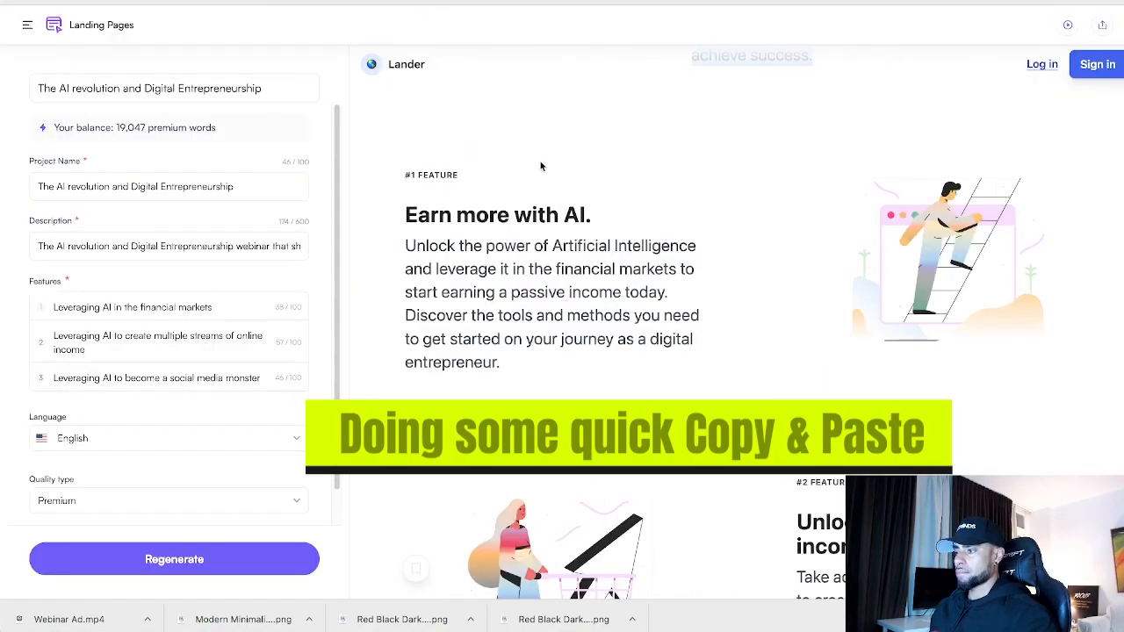
pyautogui.tripleClick(397, 211)
pyautogui.hotkey('ctrl', 'c')
pyautogui.click(235, 6)
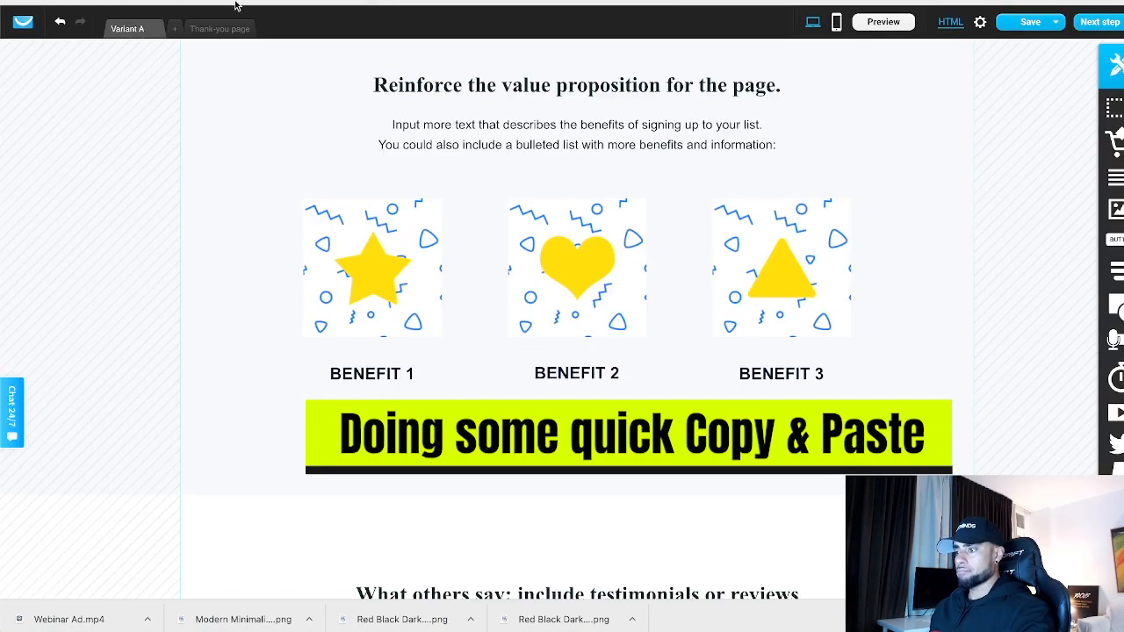
pyautogui.doubleClick(482, 84)
pyautogui.doubleClick(586, 136)
pyautogui.click(679, 165)
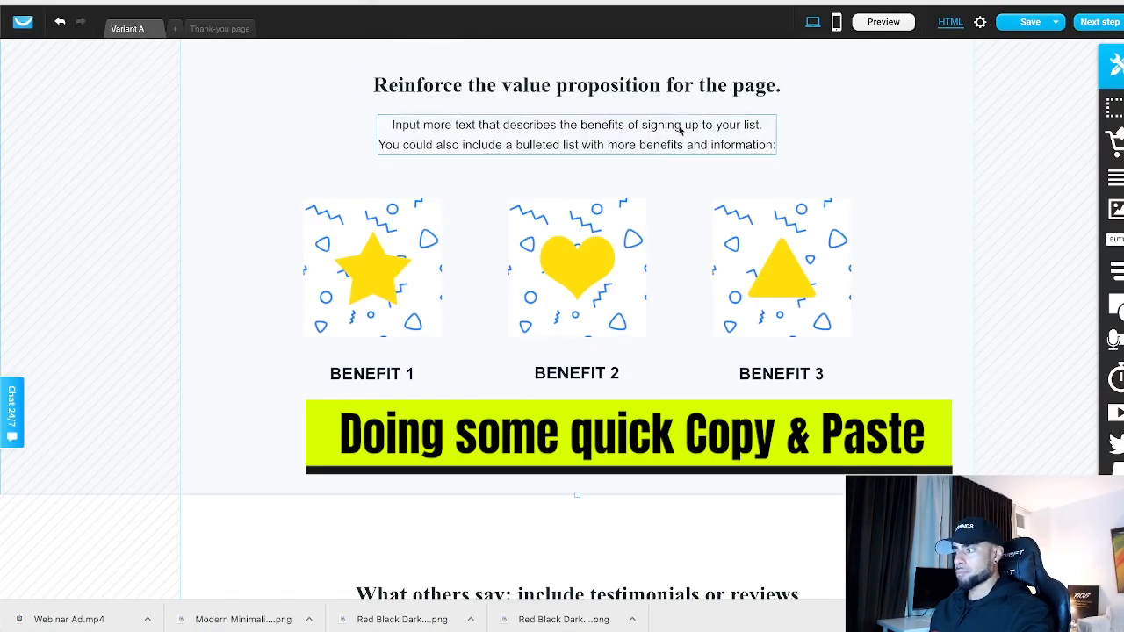
pyautogui.doubleClick(679, 84)
pyautogui.hotkey('ctrl', 'v')
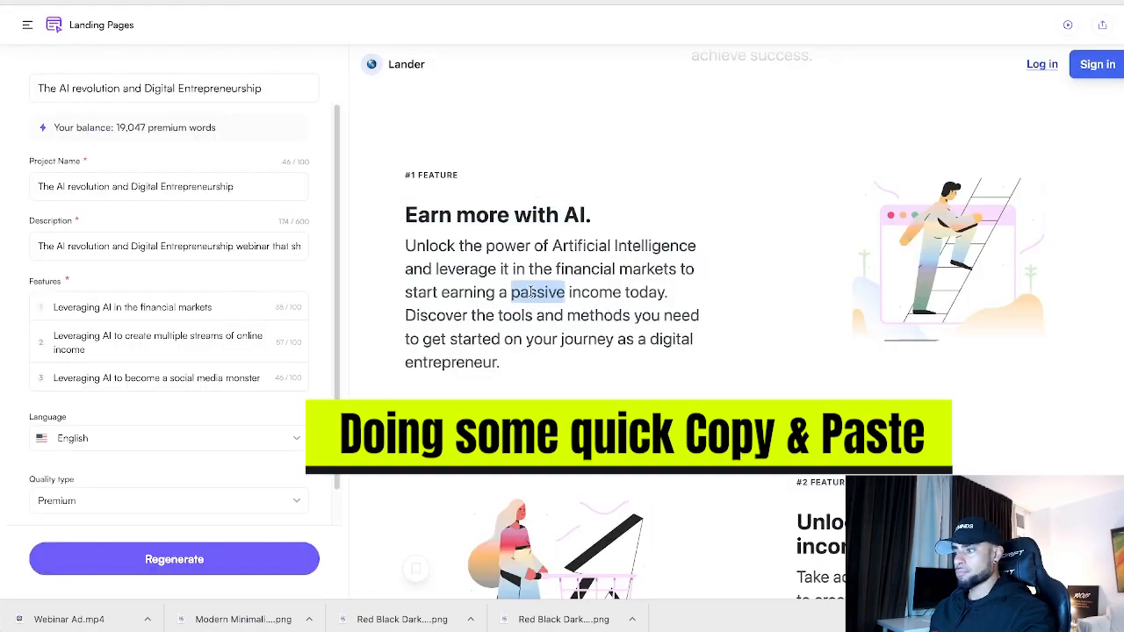
# Replace the text below the "Earn more with AI." headline with the generated feature paragraph starting "Unlock the power of Artificial Intelligence"
pyautogui.moveTo(501, 363); pyautogui.dragTo(390, 248)
pyautogui.hotkey('ctrl', 'c')
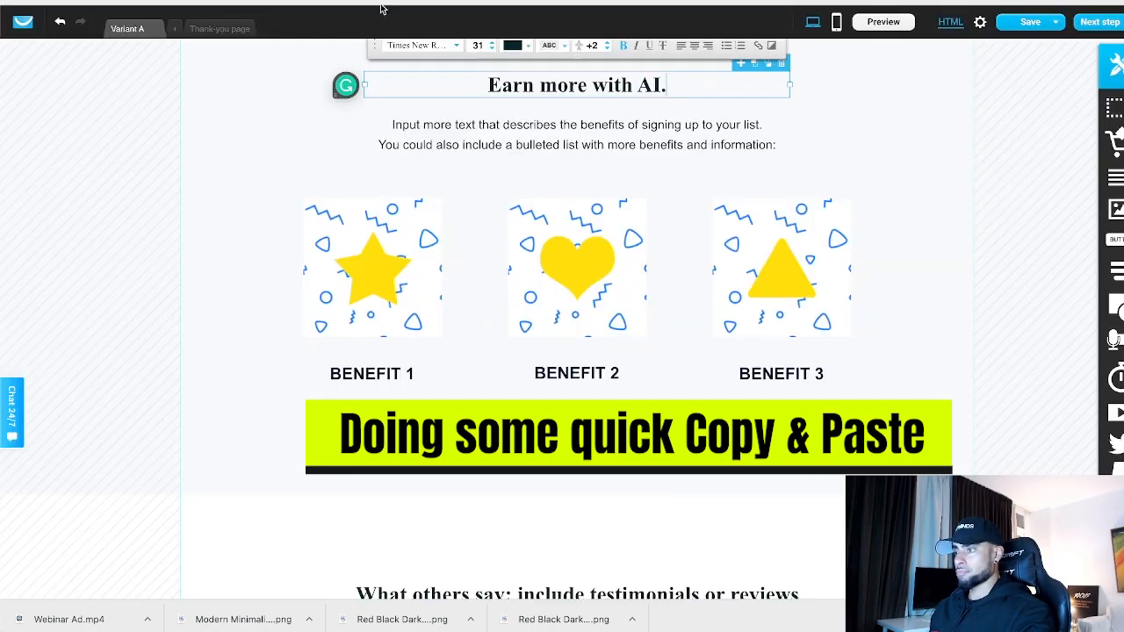
pyautogui.doubleClick(587, 136)
pyautogui.hotkey('ctrl', 'v')
pyautogui.click(474, 453)
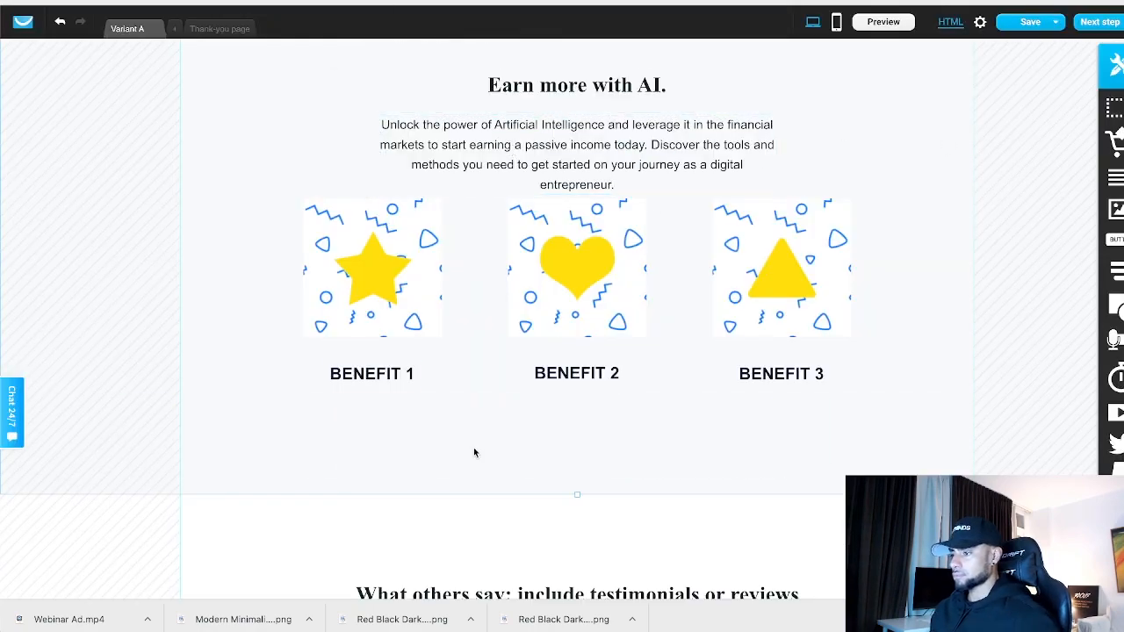
# Shorten the benefits section slightly by raising its lower boundary above the testimonials
pyautogui.scroll(-4, 492, 352)
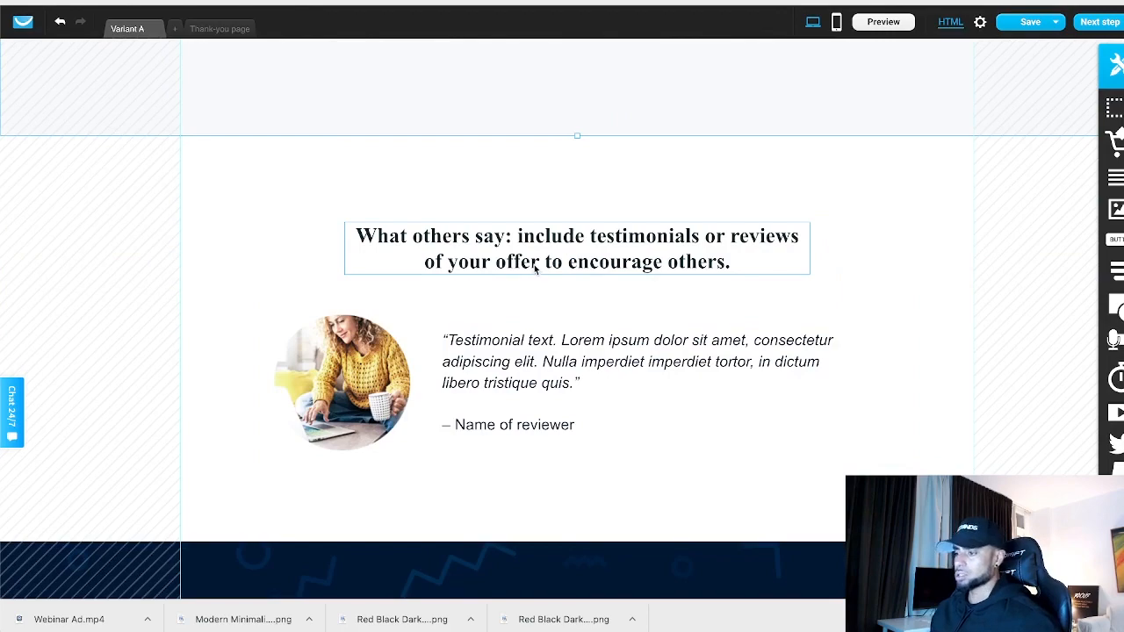
pyautogui.scroll(4, 540, 272)
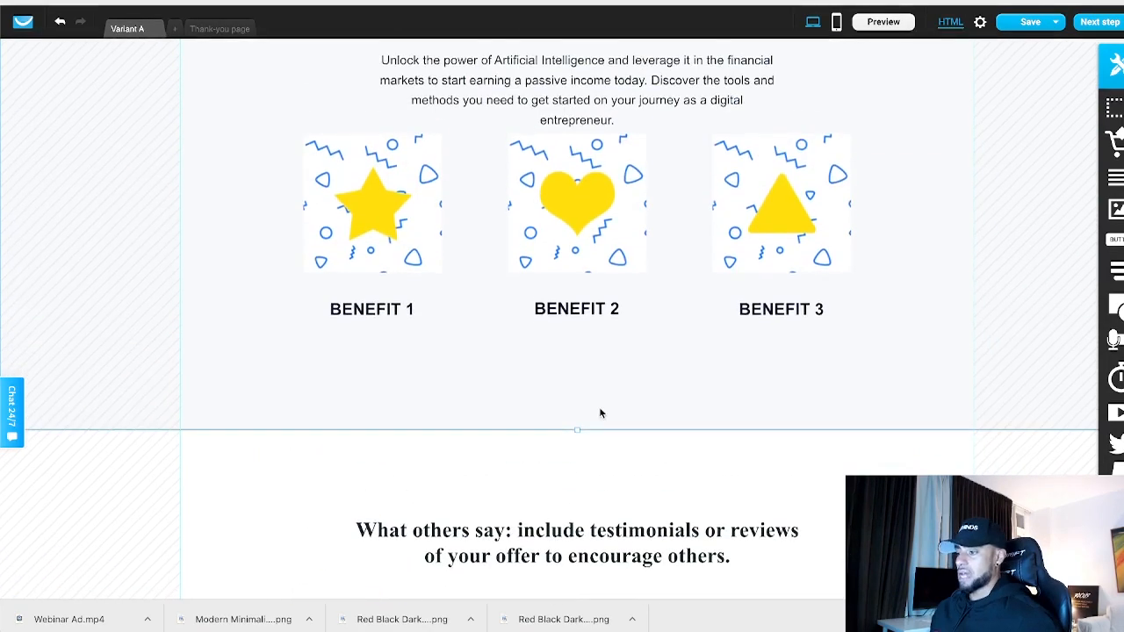
pyautogui.scroll(-2, 600, 406)
pyautogui.moveTo(578, 301)
pyautogui.mouseDown()
pyautogui.moveTo(578, 363)
pyautogui.moveTo(578, 285)
pyautogui.mouseUp()
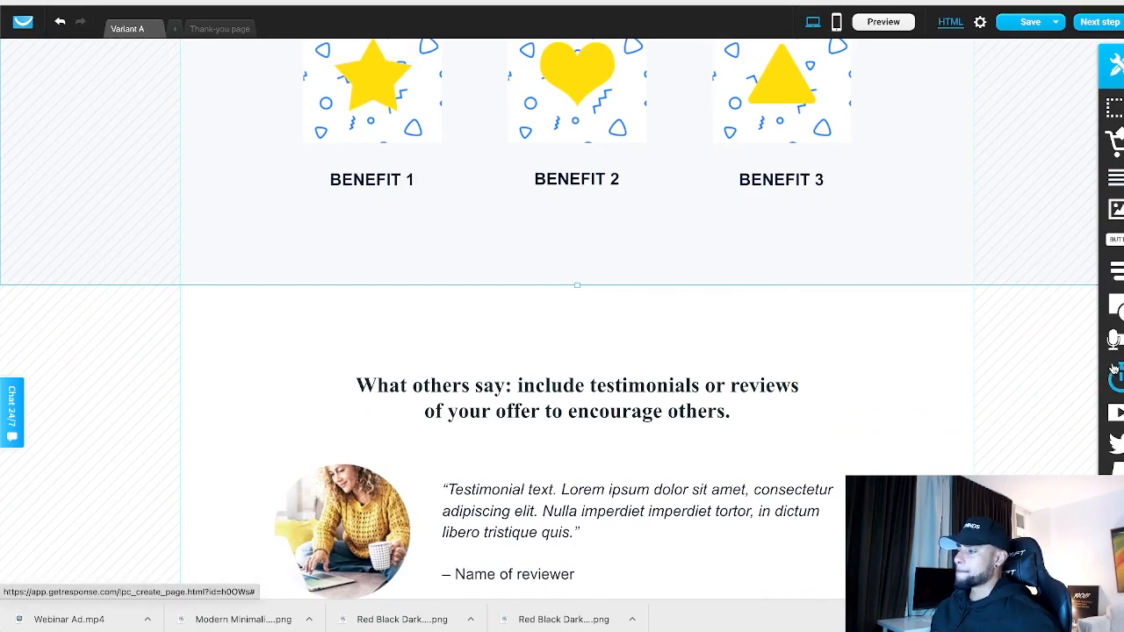
pyautogui.moveTo(1115, 342); pyautogui.dragTo(757, 246)
pyautogui.click(642, 444)
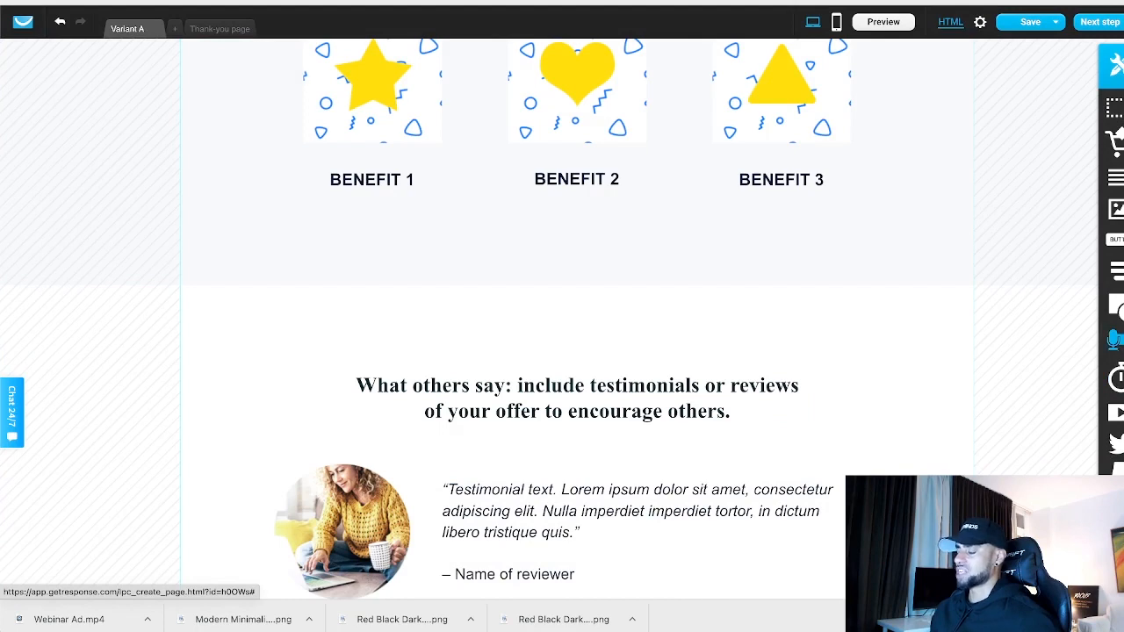
pyautogui.moveTo(1116, 272)
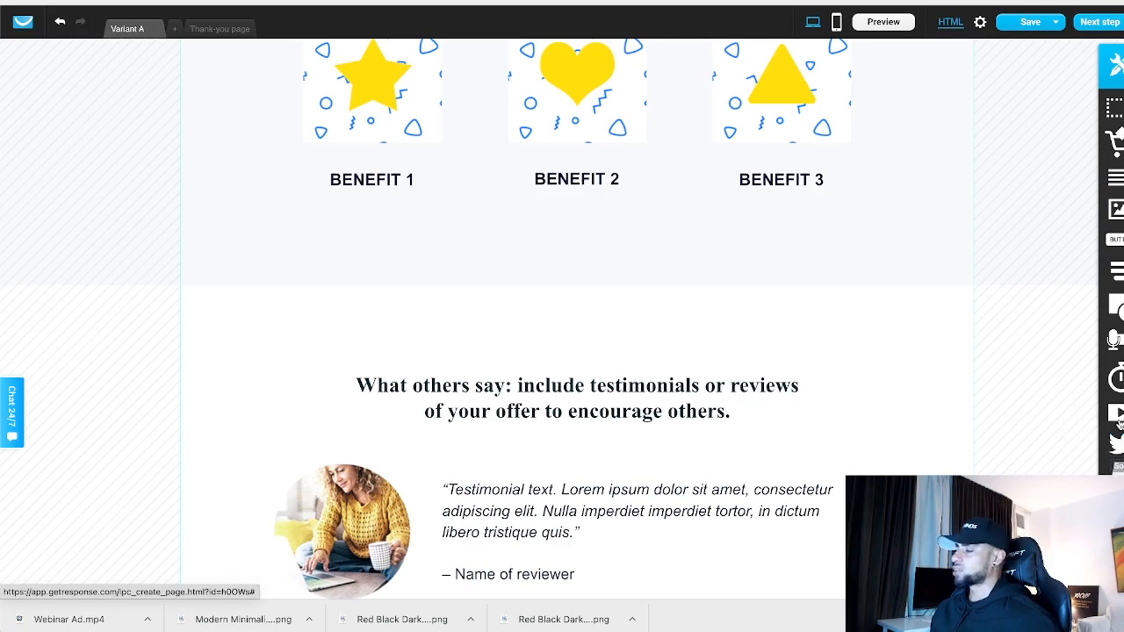
# Review the landing page's sections from the headline to the closing statement, and look at its thank-you page
pyautogui.scroll(-5, 757, 319)
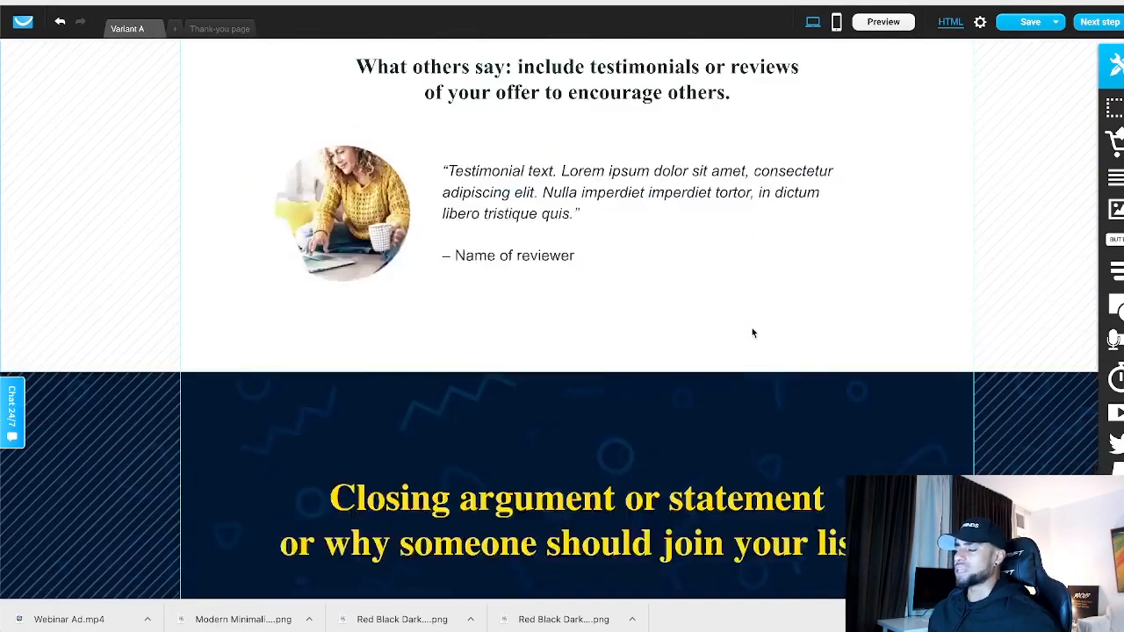
pyautogui.scroll(15, 751, 331)
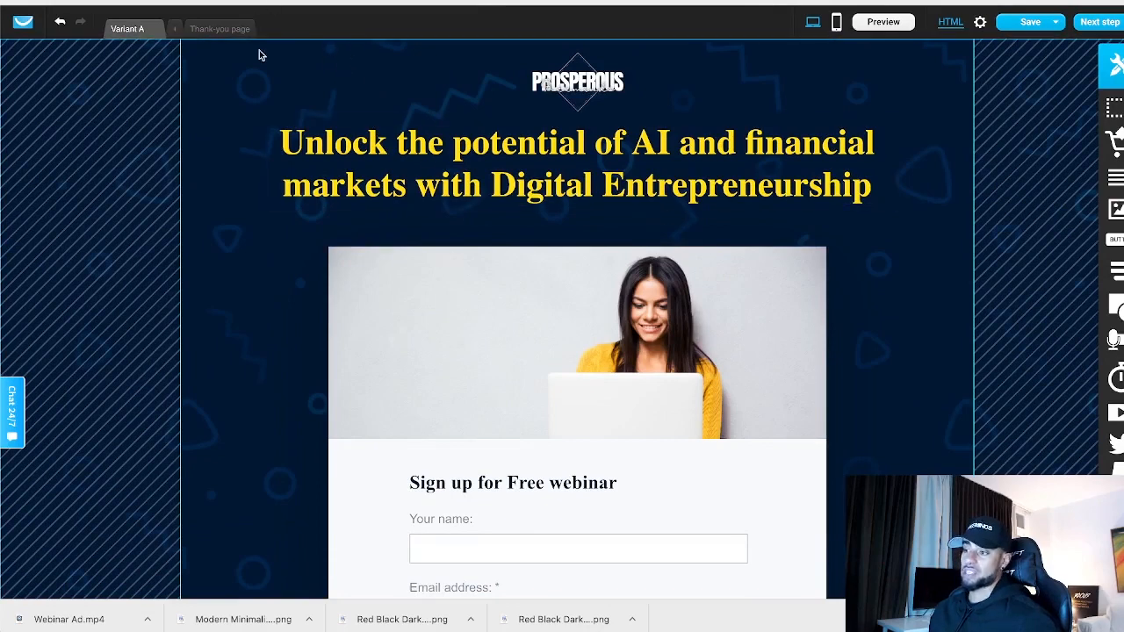
pyautogui.click(221, 29)
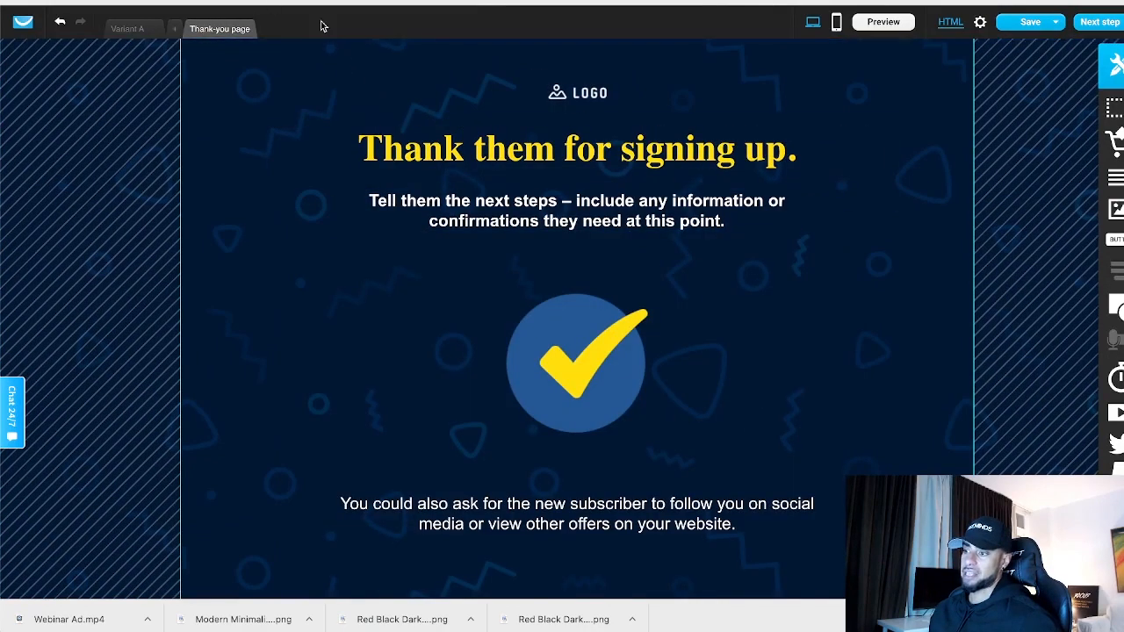
pyautogui.click(123, 29)
pyautogui.scroll(-5, 681, 273)
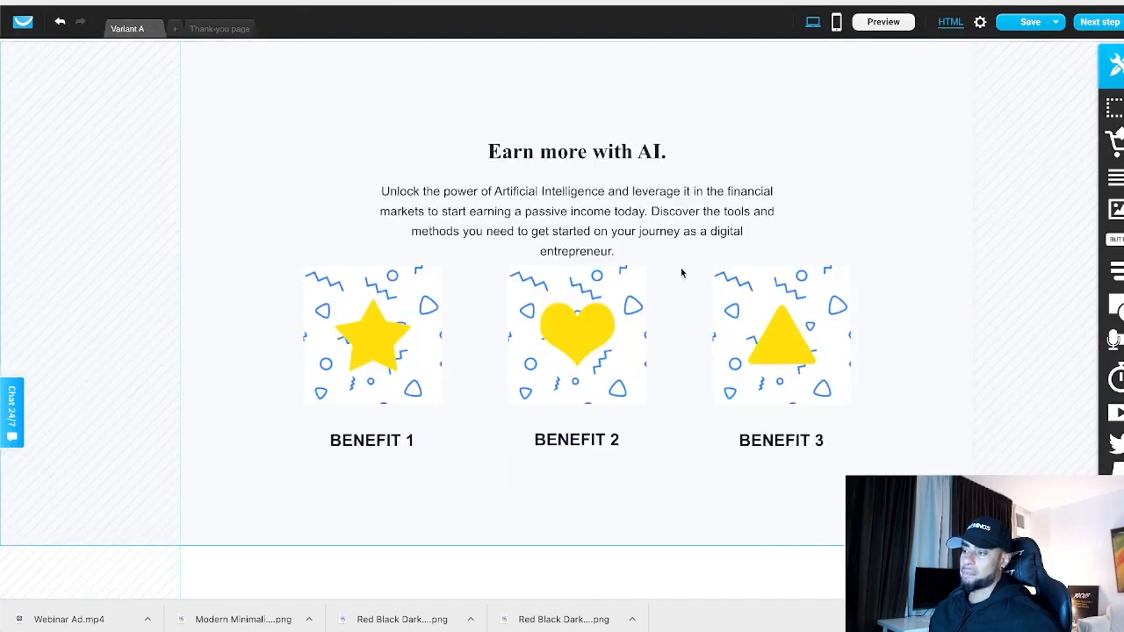
pyautogui.scroll(8, 681, 268)
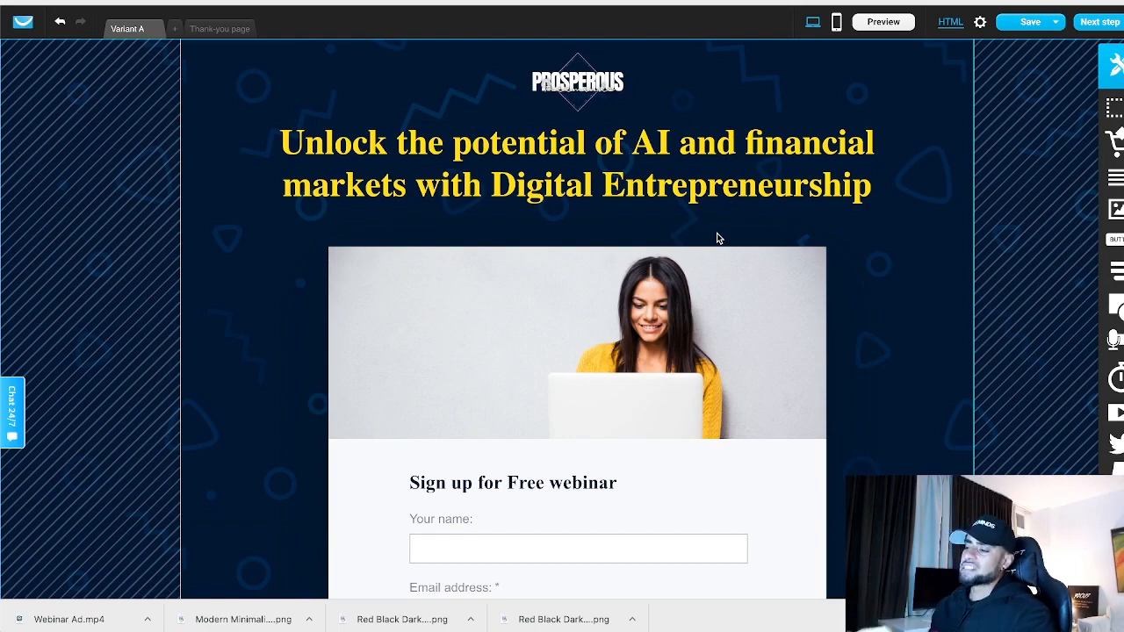
pyautogui.scroll(-1, 707, 384)
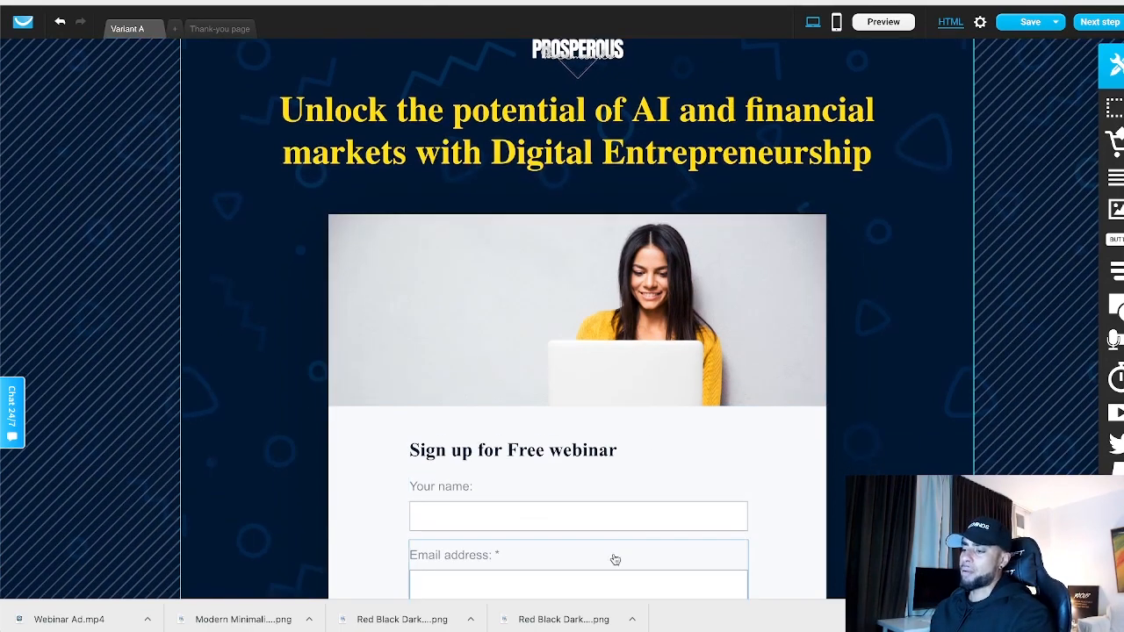
pyautogui.scroll(-4, 614, 557)
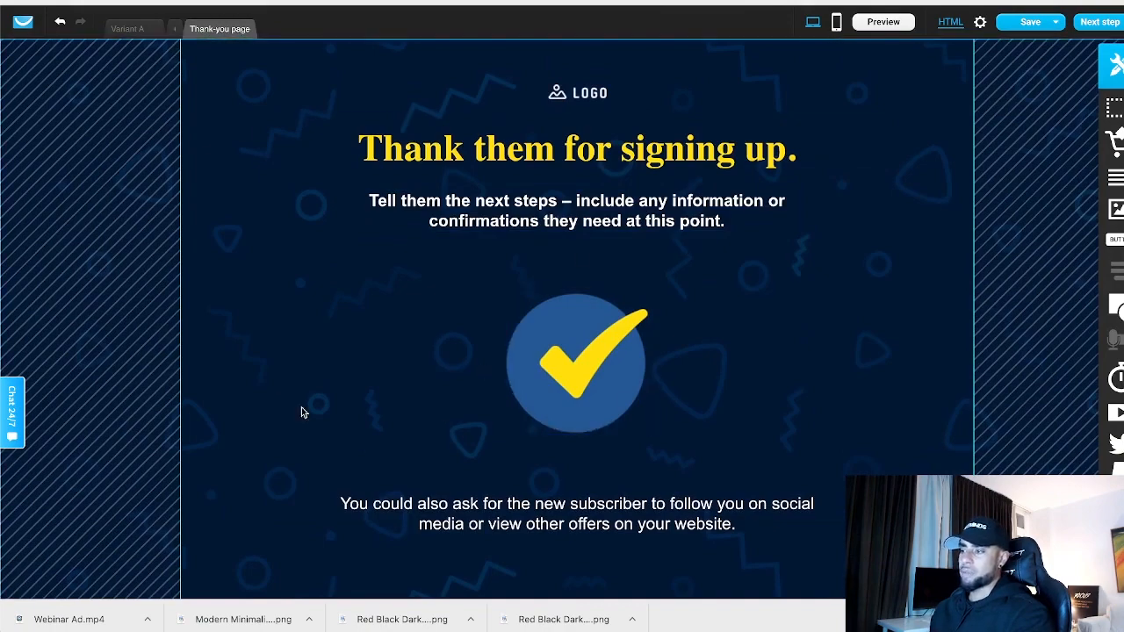
pyautogui.click(143, 31)
pyautogui.scroll(-5, 692, 341)
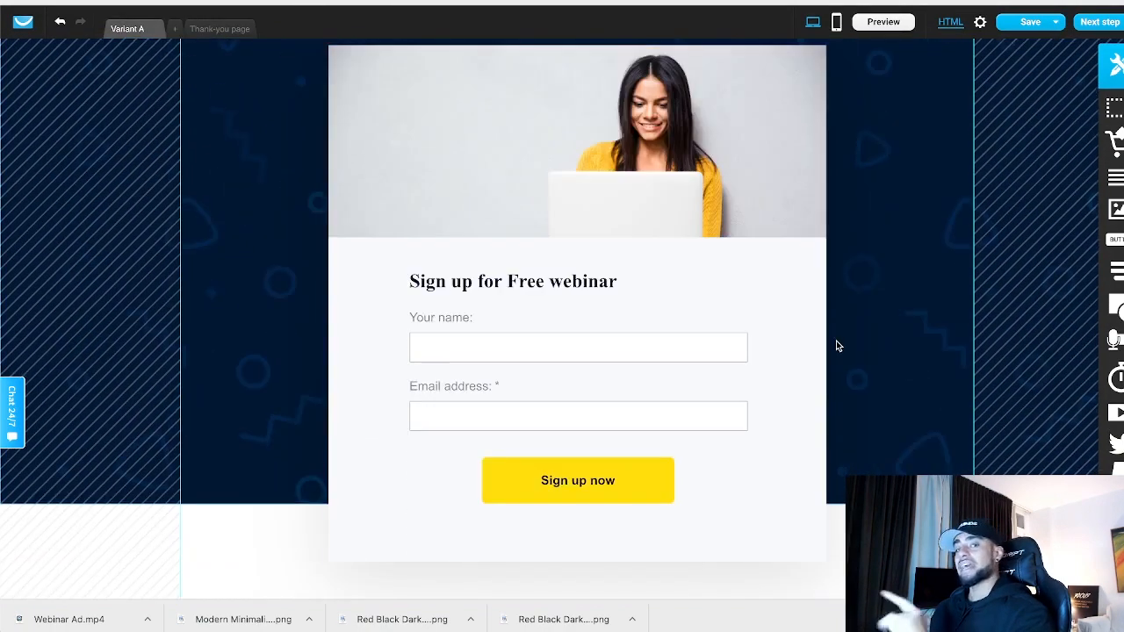
# Leave the landing page editor without saving and open the GetResponse pricing page
pyautogui.click(468, 419)
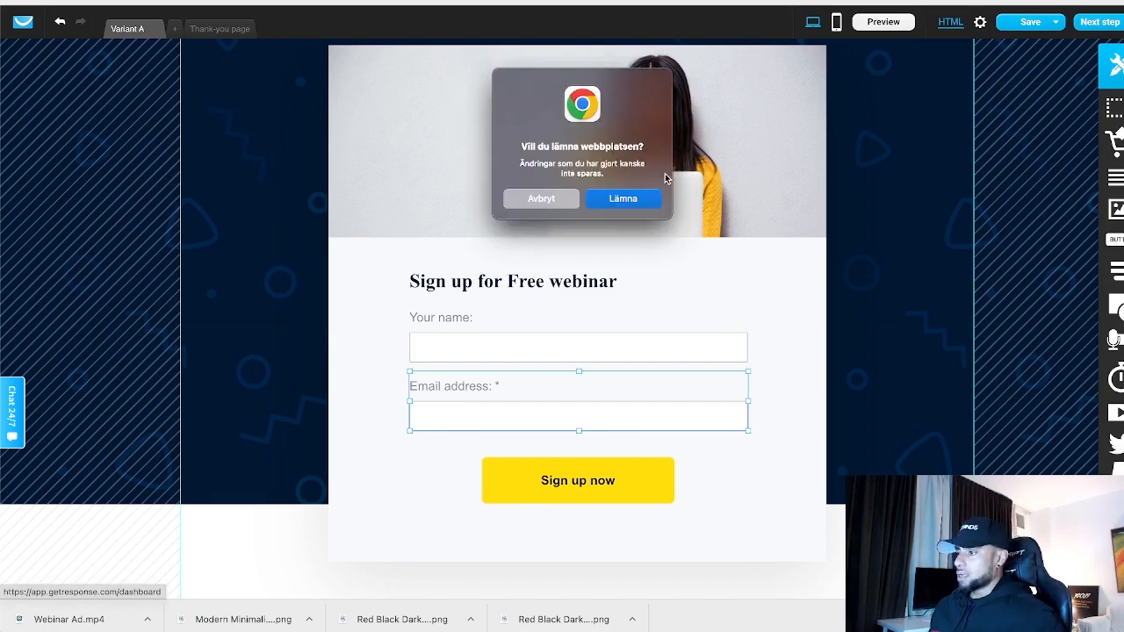
pyautogui.click(626, 198)
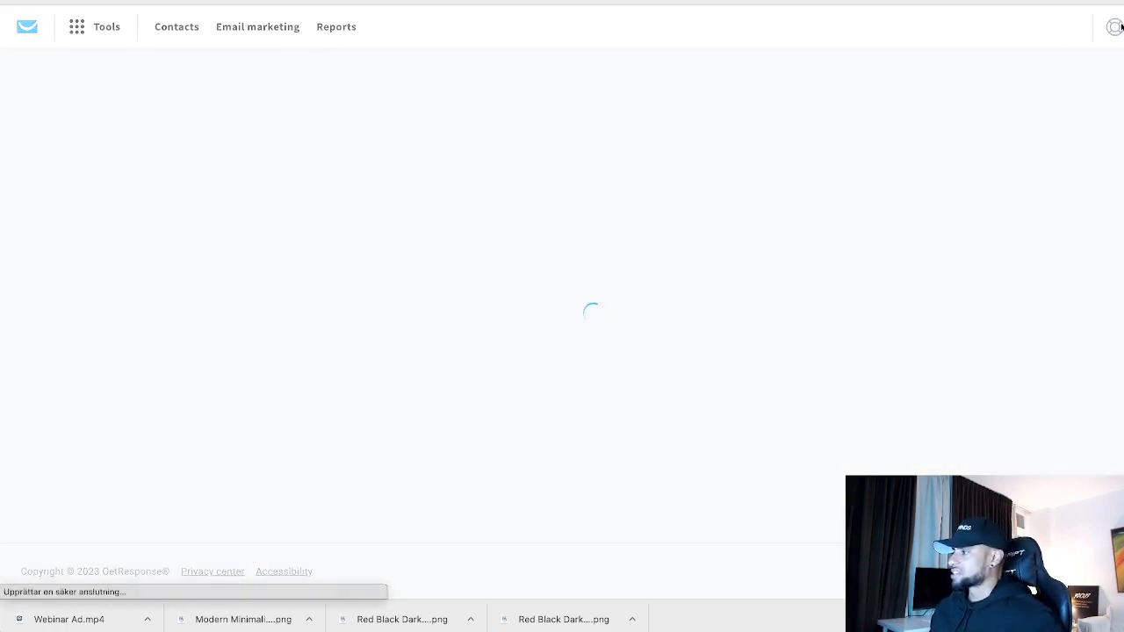
pyautogui.click(876, 130)
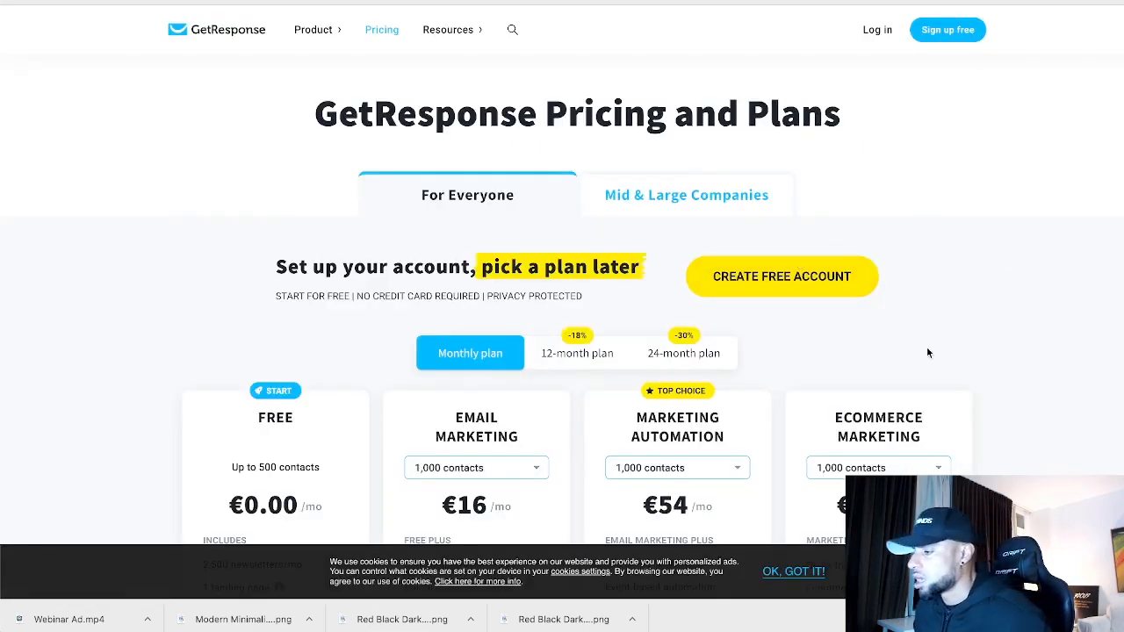
# Compare the prices and included features of the Free, Email Marketing, Marketing Automation and Ecommerce Marketing plans
pyautogui.scroll(-2, 927, 346)
pyautogui.scroll(-3, 898, 297)
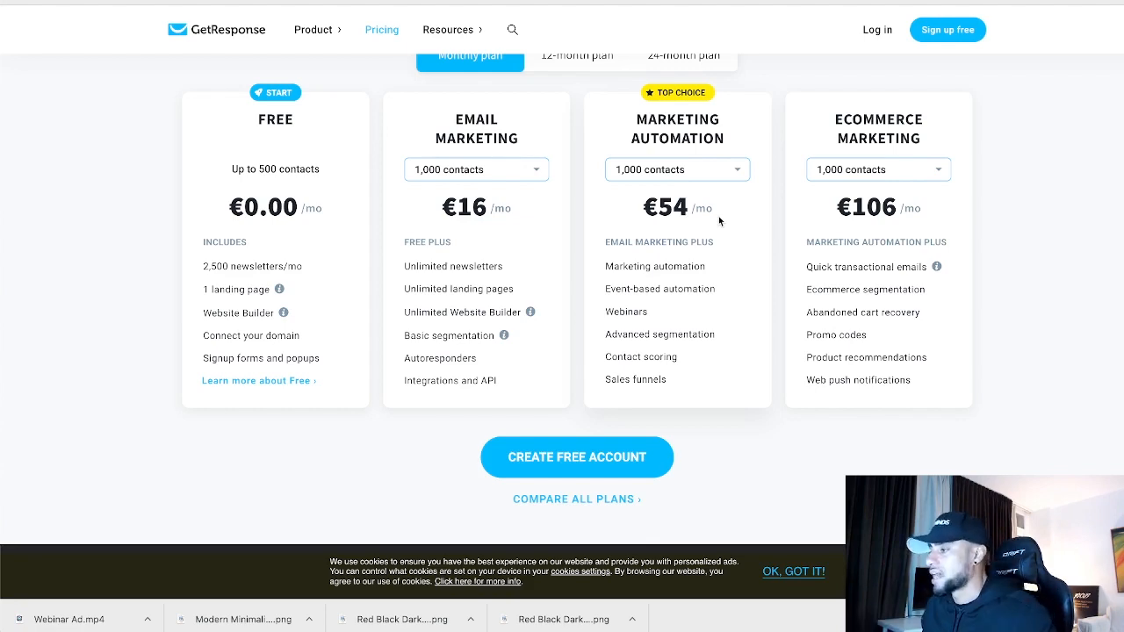
pyautogui.moveTo(837, 207); pyautogui.dragTo(948, 224)
pyautogui.click(1012, 299)
pyautogui.scroll(1, 1013, 299)
pyautogui.scroll(-4, 958, 285)
pyautogui.scroll(5, 878, 303)
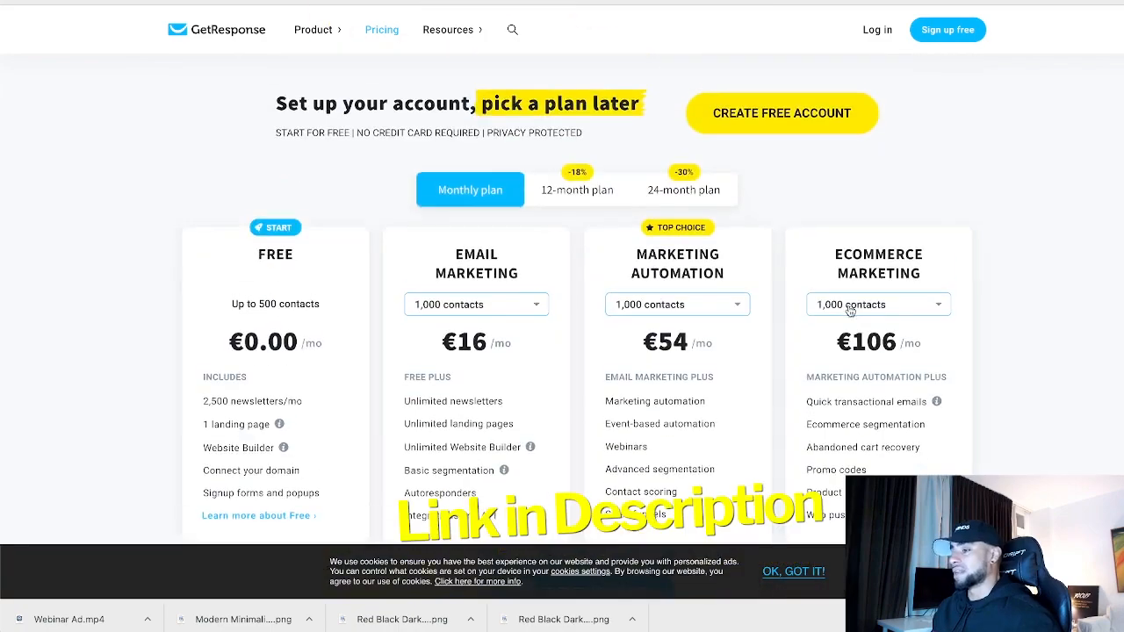
pyautogui.scroll(-1, 872, 339)
pyautogui.scroll(-1, 875, 354)
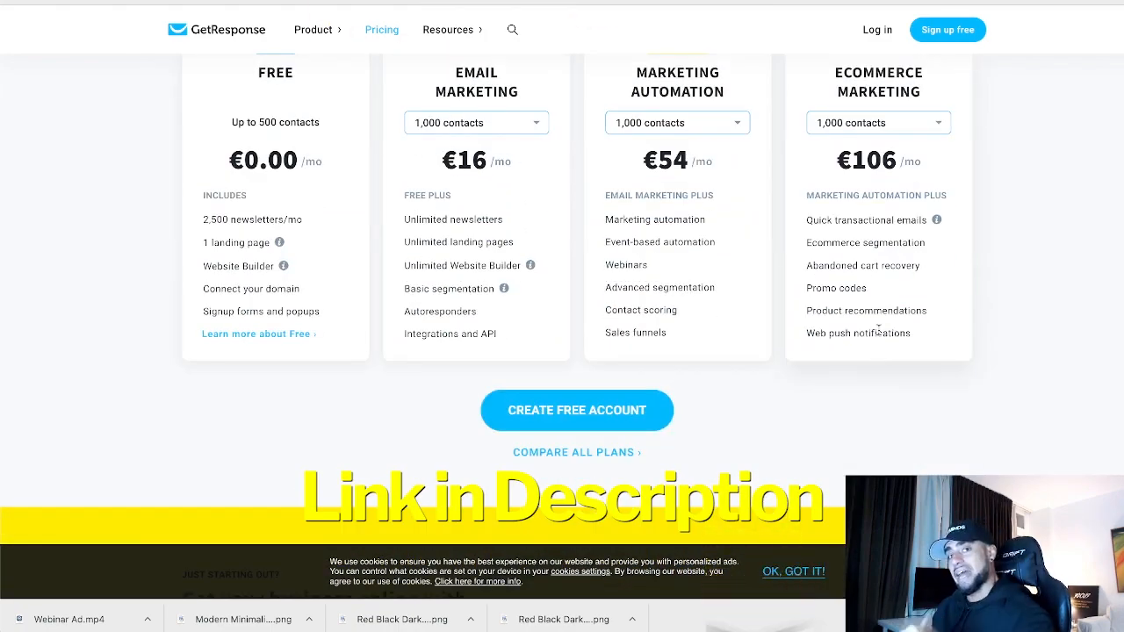